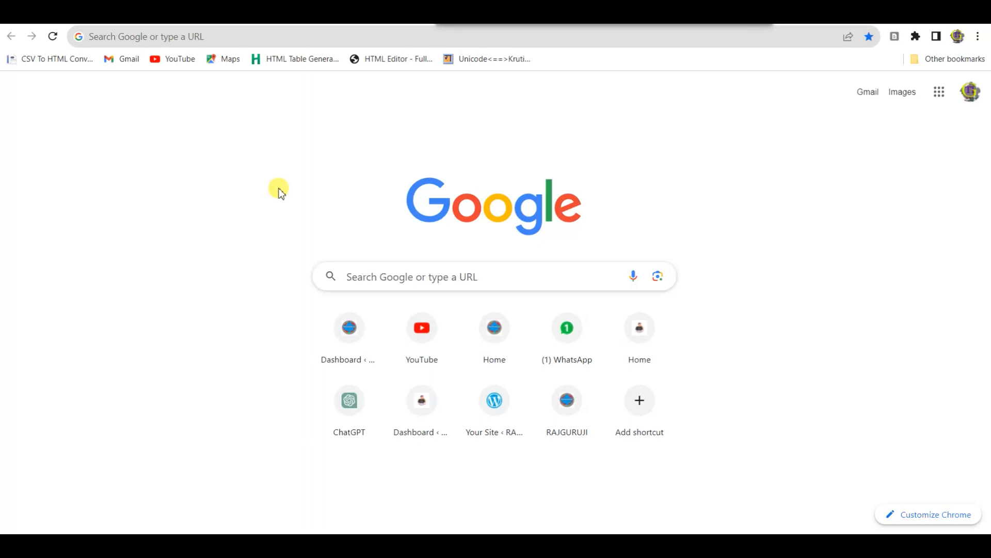
Step: Search Google for 'shala darpan'
{"action": "left_click", "coordinate": [178, 36]}
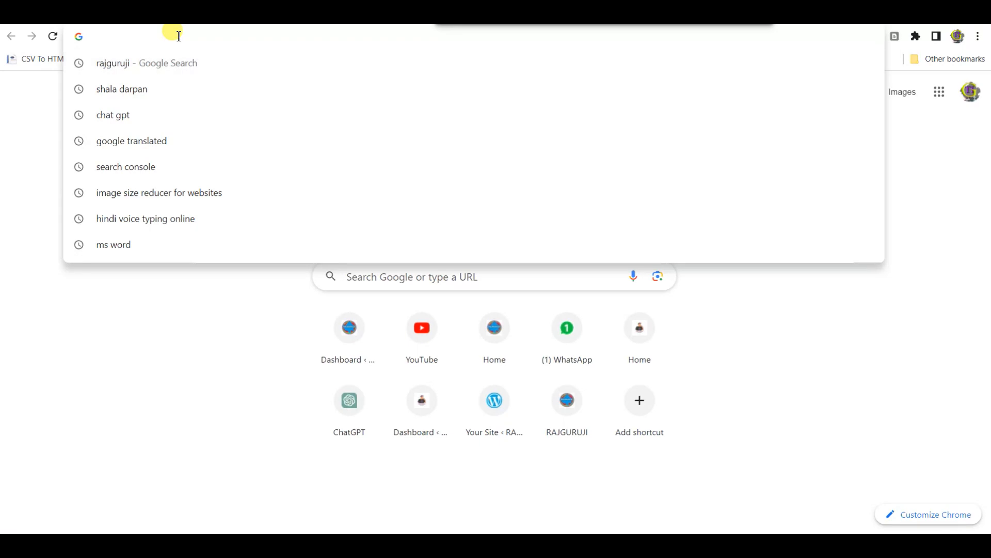
{"action": "type", "text": "shala darpan"}
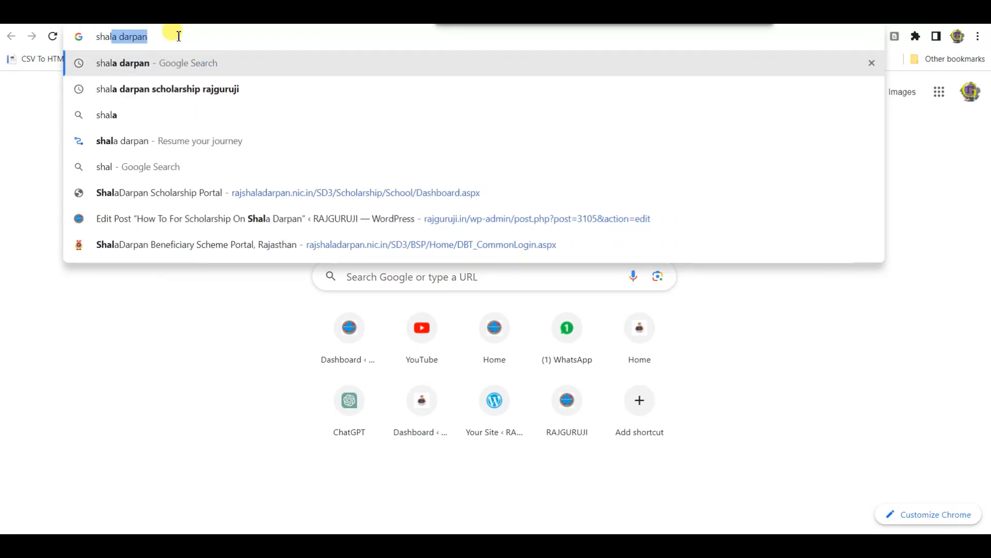
{"action": "key", "text": "Return"}
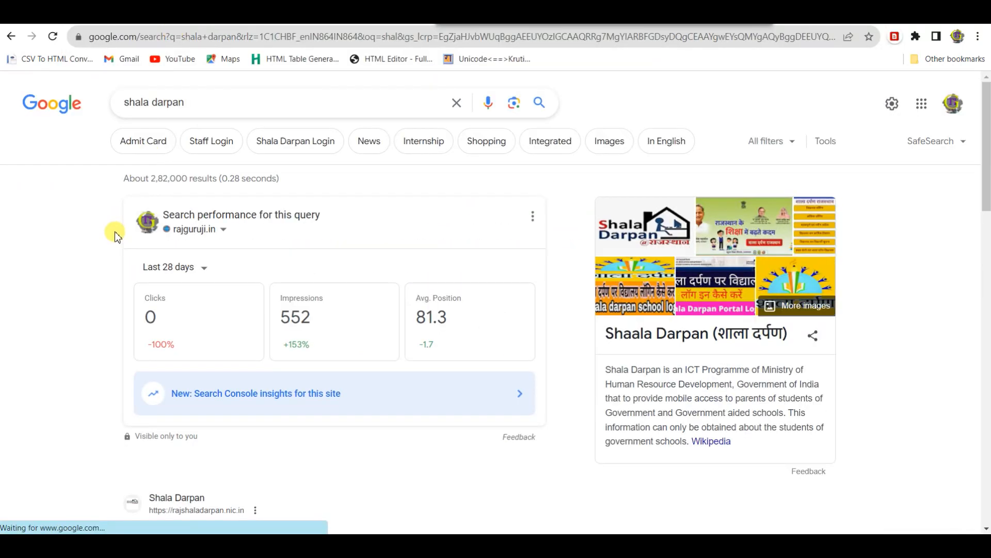
Step: Open the official Integrated ShalaDarpan, Rajasthan site from the search results
{"action": "scroll", "coordinate": [115, 227], "scroll_direction": "down", "scroll_amount": 8}
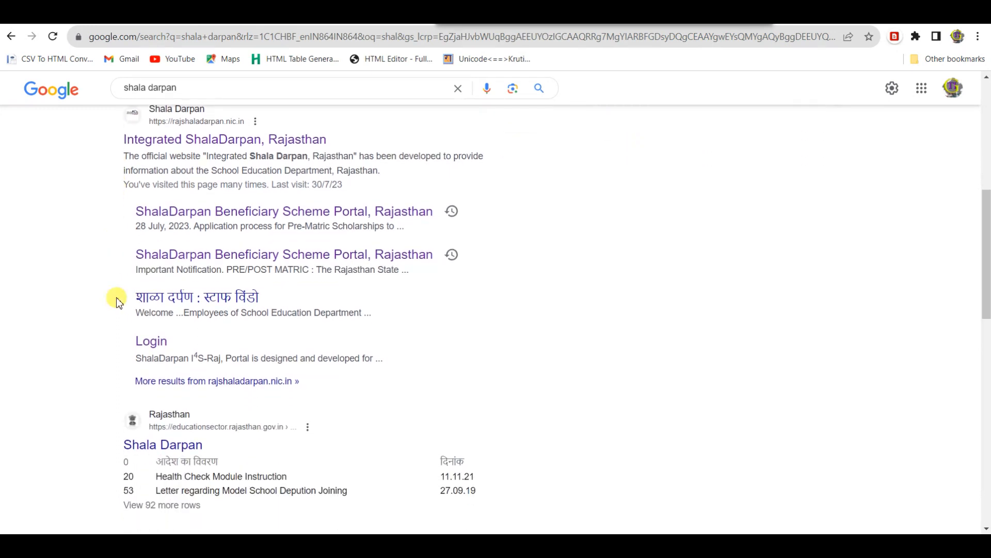
{"action": "left_click", "coordinate": [197, 258]}
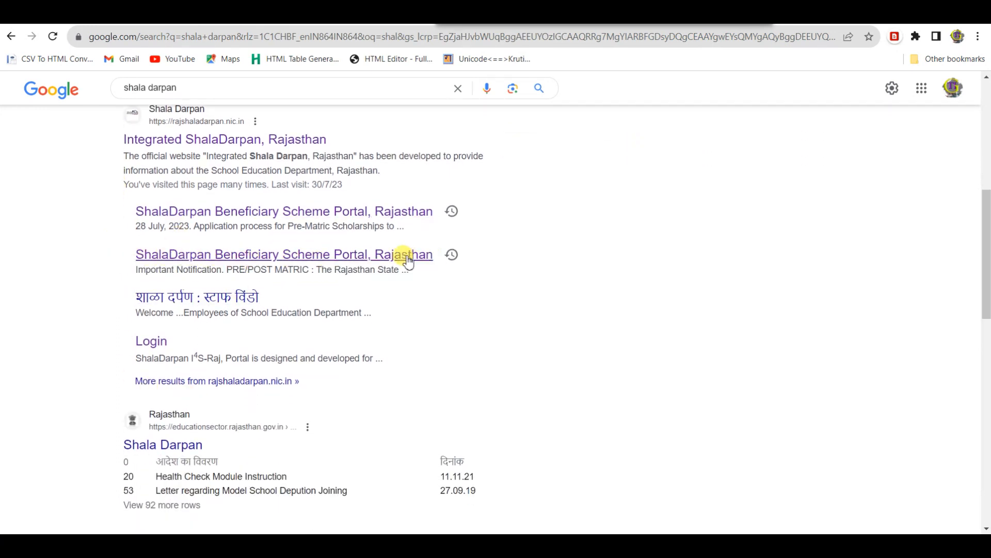
{"action": "left_click", "coordinate": [260, 137]}
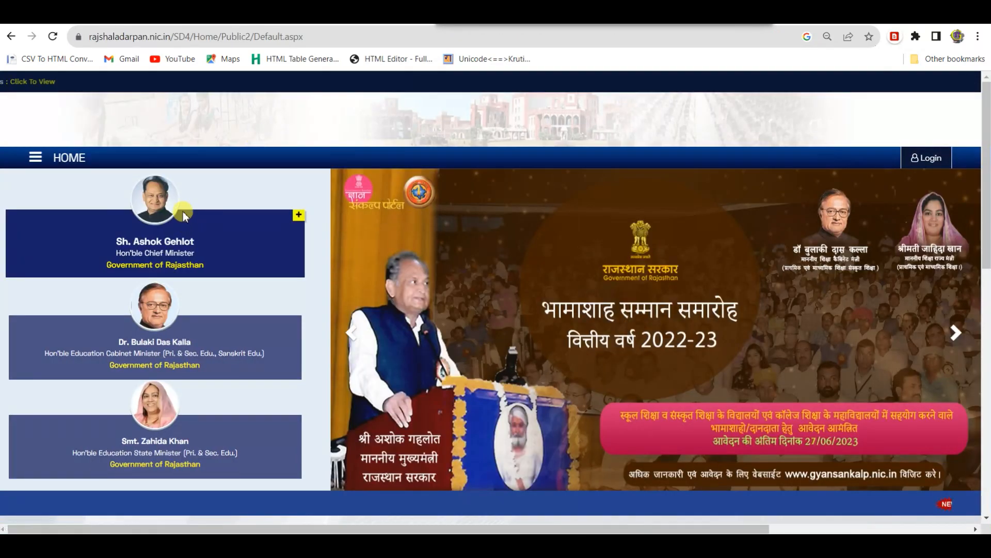
Step: Open the SD-BSP Beneficiary Scheme Portal tile, reaching the home page listing 32 schemes
{"action": "scroll", "coordinate": [515, 241], "scroll_direction": "down", "scroll_amount": 4}
{"action": "scroll", "coordinate": [516, 237], "scroll_direction": "down", "scroll_amount": 4}
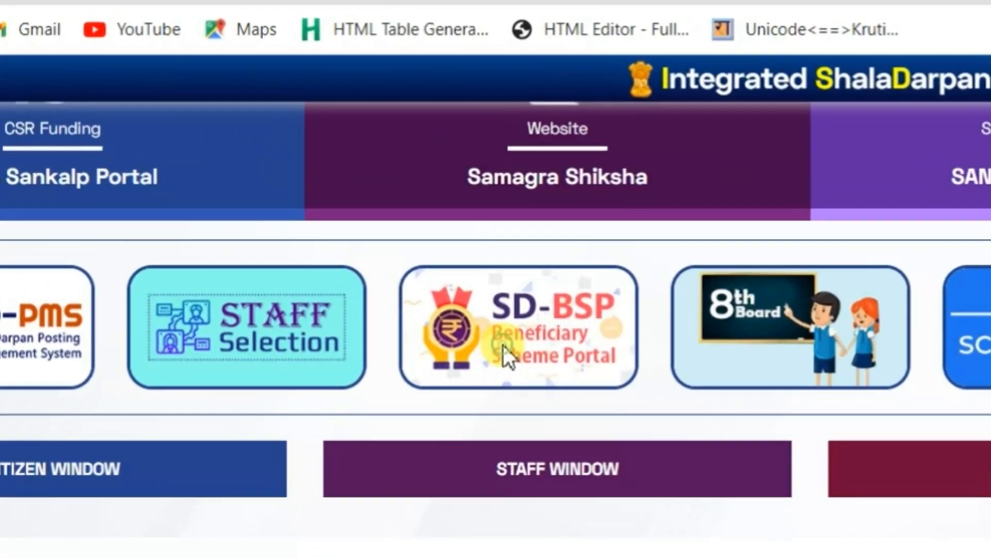
{"action": "left_click", "coordinate": [503, 345]}
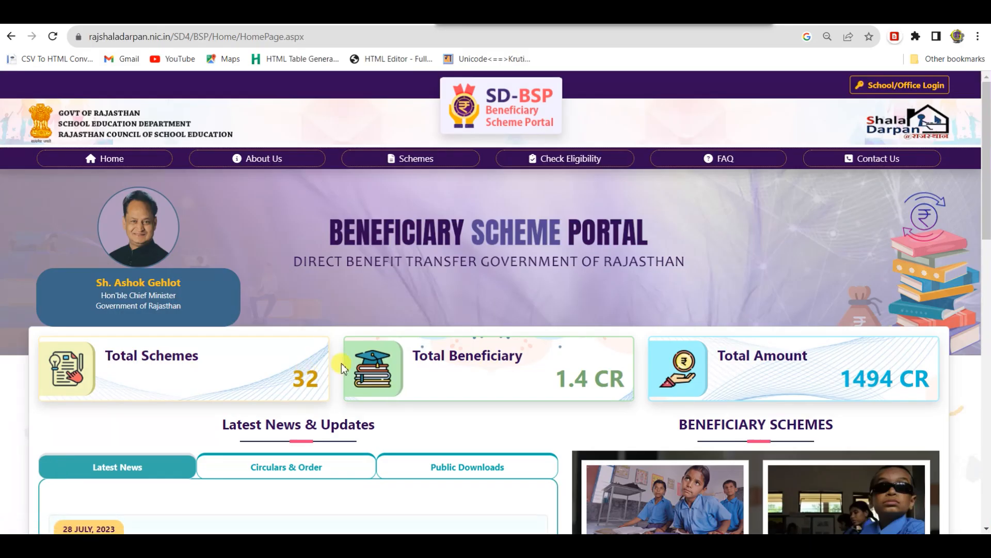
{"action": "scroll", "coordinate": [341, 367], "scroll_direction": "down", "scroll_amount": 6}
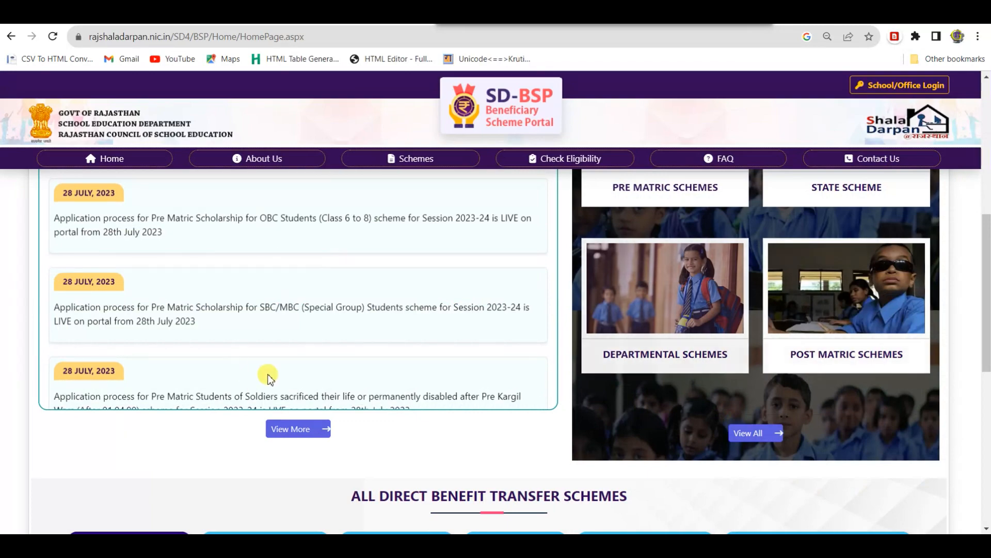
{"action": "scroll", "coordinate": [268, 376], "scroll_direction": "up", "scroll_amount": 3}
{"action": "scroll", "coordinate": [365, 361], "scroll_direction": "up", "scroll_amount": 4}
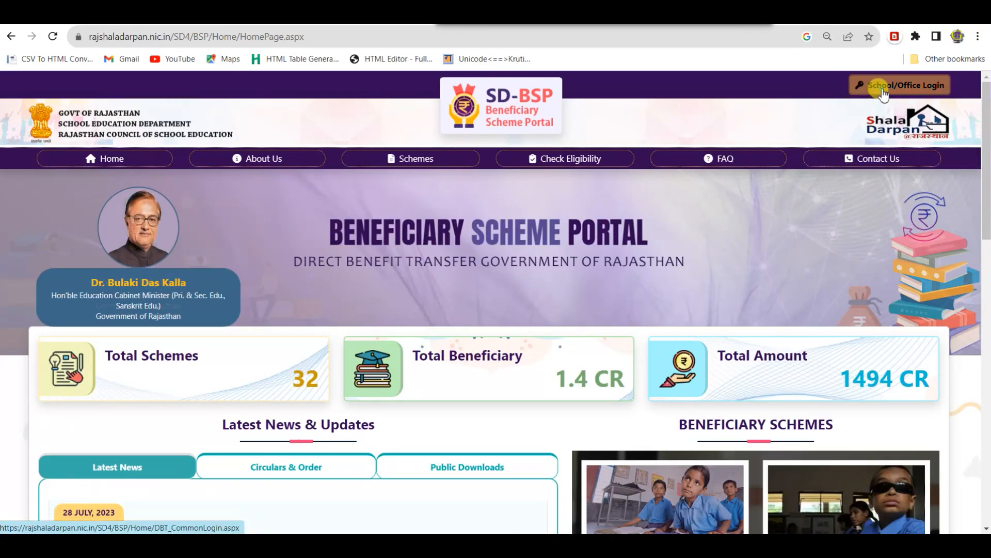
Step: Go to School/Office Login and choose the Incharge login type
{"action": "left_click", "coordinate": [899, 85]}
{"action": "scroll", "coordinate": [436, 243], "scroll_direction": "down", "scroll_amount": 3}
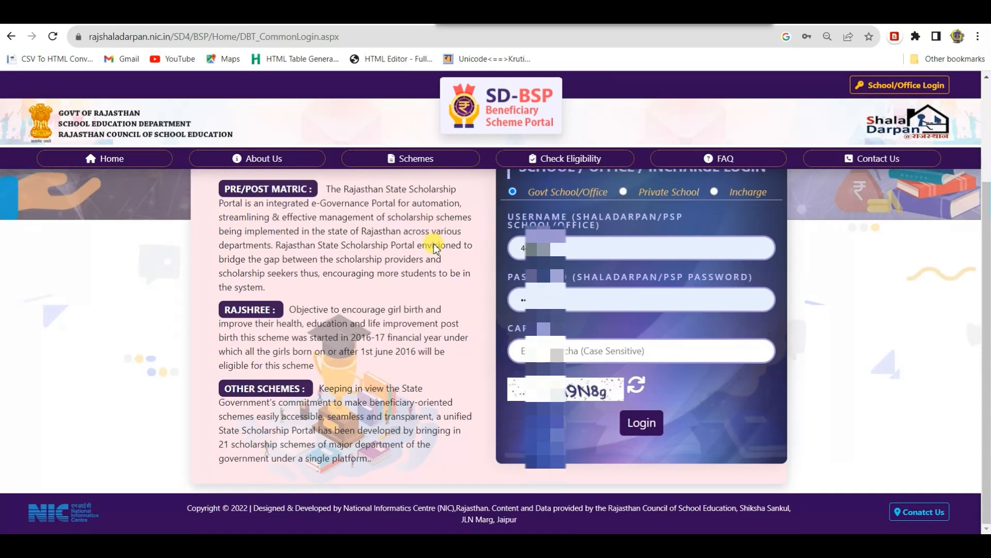
{"action": "scroll", "coordinate": [436, 242], "scroll_direction": "up", "scroll_amount": 1}
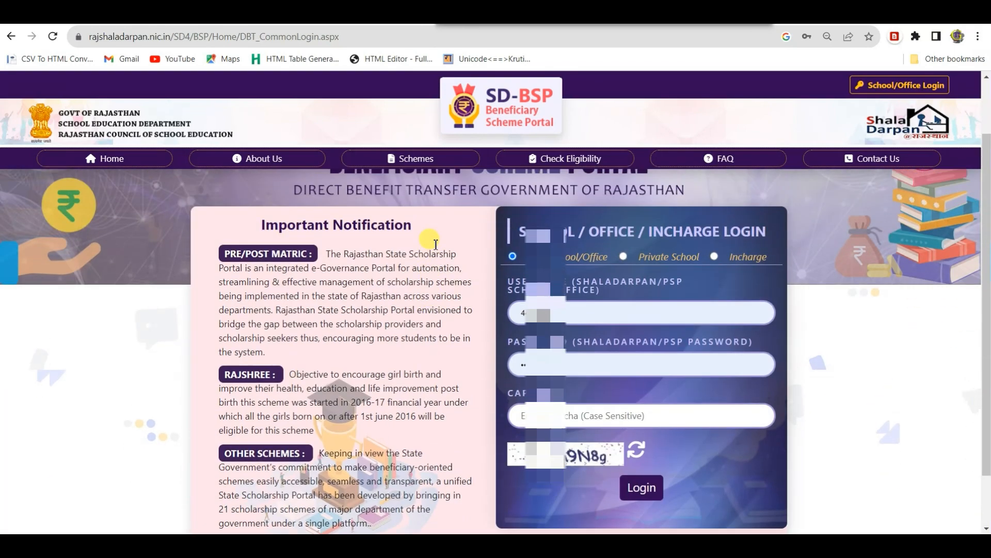
{"action": "left_click", "coordinate": [717, 258]}
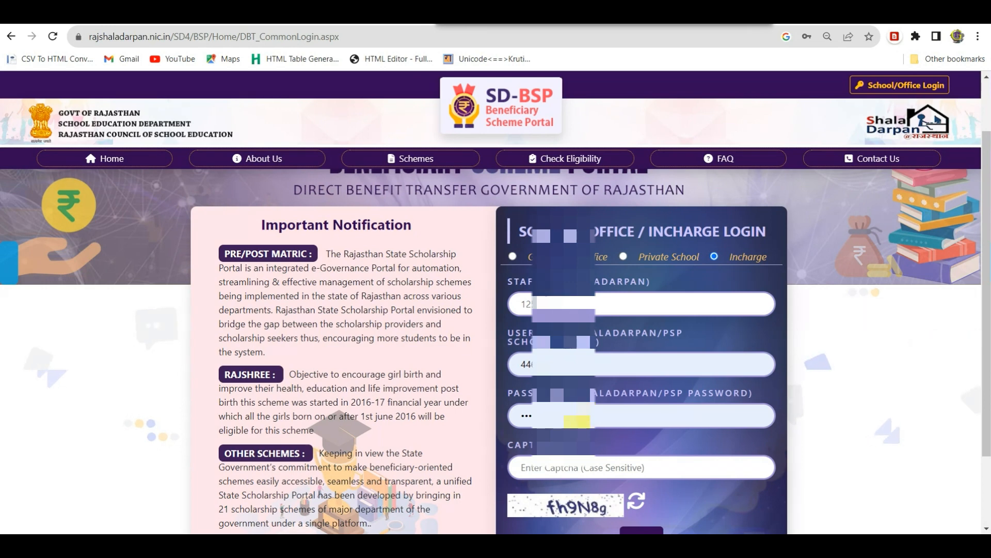
Step: Enter the captcha code and log in as school incharge
{"action": "left_click", "coordinate": [547, 470]}
{"action": "type", "text": "fh9N8g"}
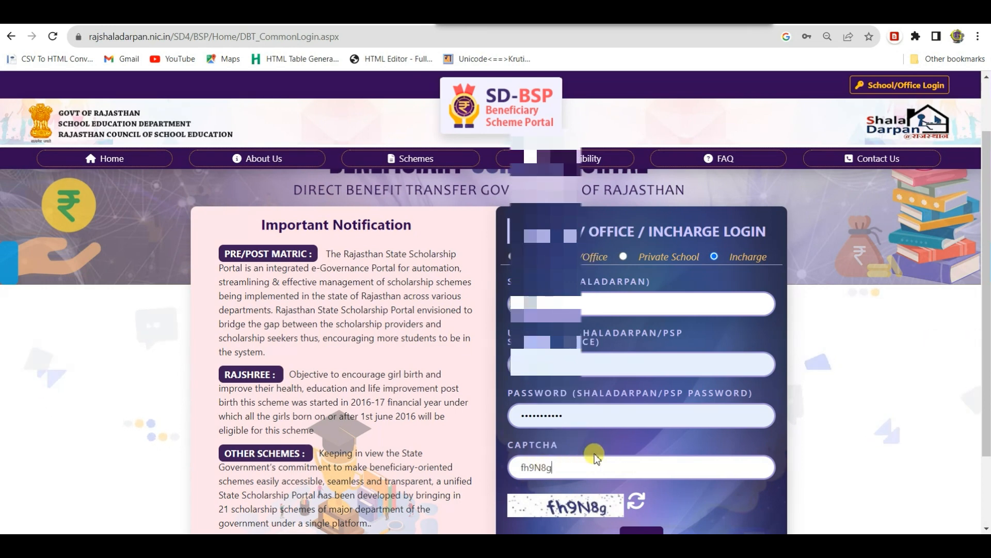
{"action": "scroll", "coordinate": [594, 458], "scroll_direction": "down", "scroll_amount": 2}
{"action": "left_click", "coordinate": [641, 444]}
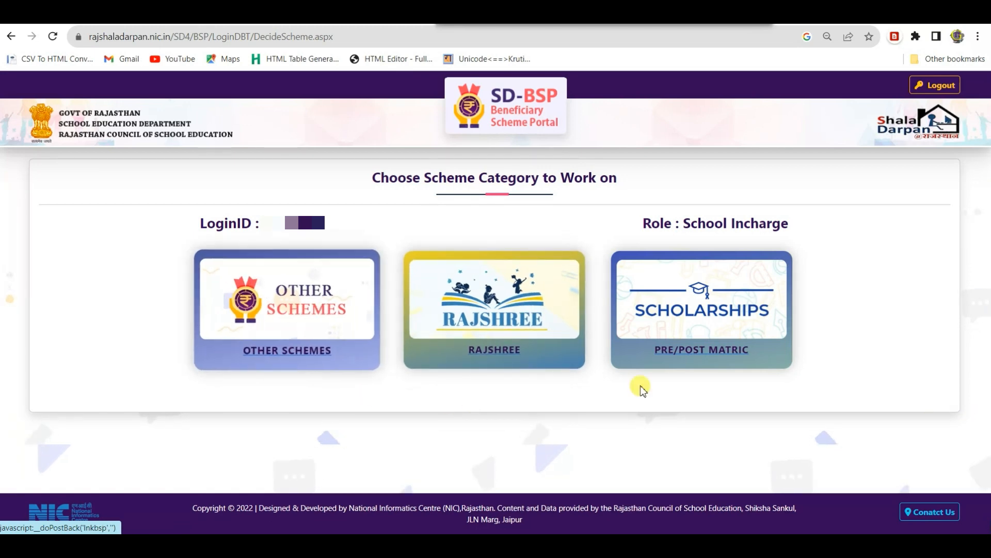
Step: Choose Scholarships (Pre/Post Matric) and submit Session 2023-24 with type Pre Matric
{"action": "left_click", "coordinate": [709, 317]}
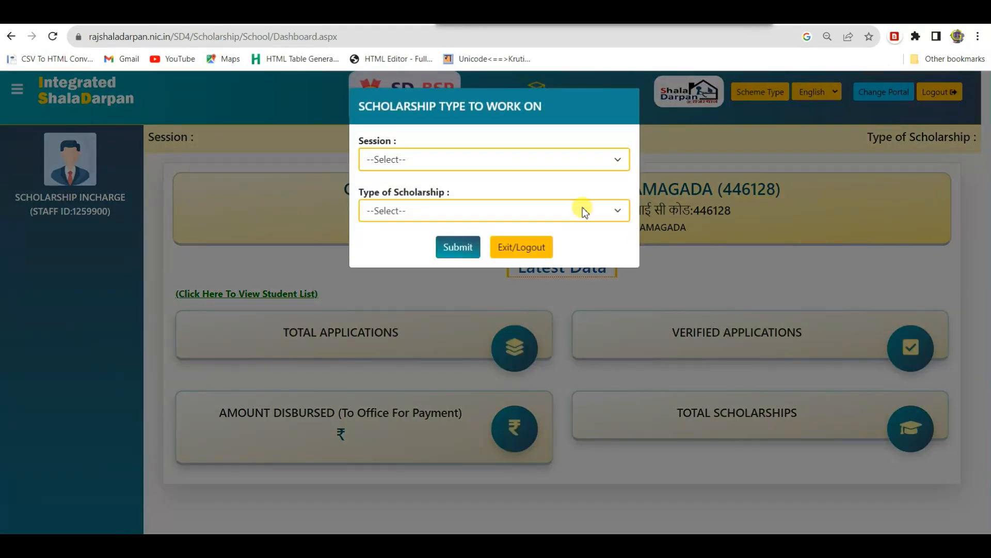
{"action": "left_click", "coordinate": [439, 162]}
{"action": "left_click", "coordinate": [433, 207]}
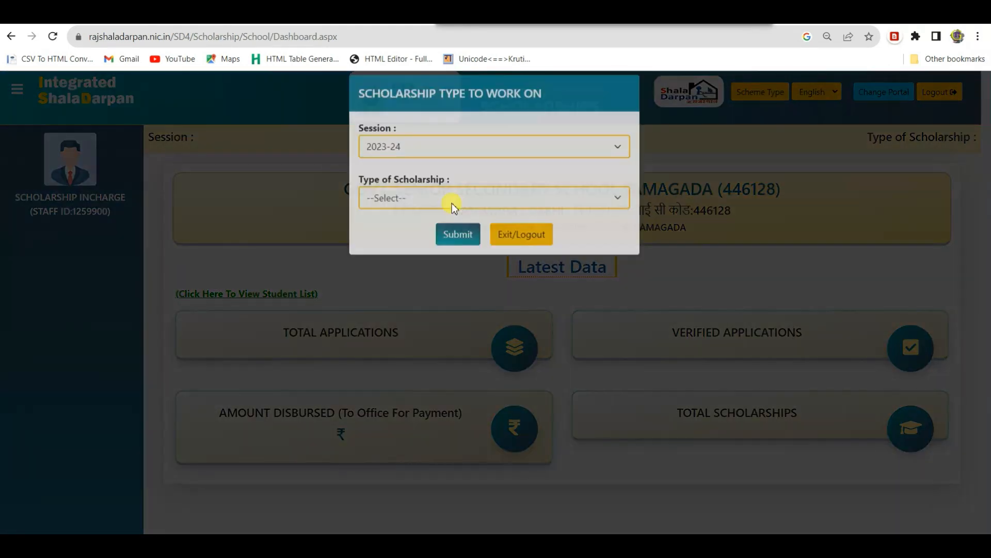
{"action": "left_click", "coordinate": [440, 210]}
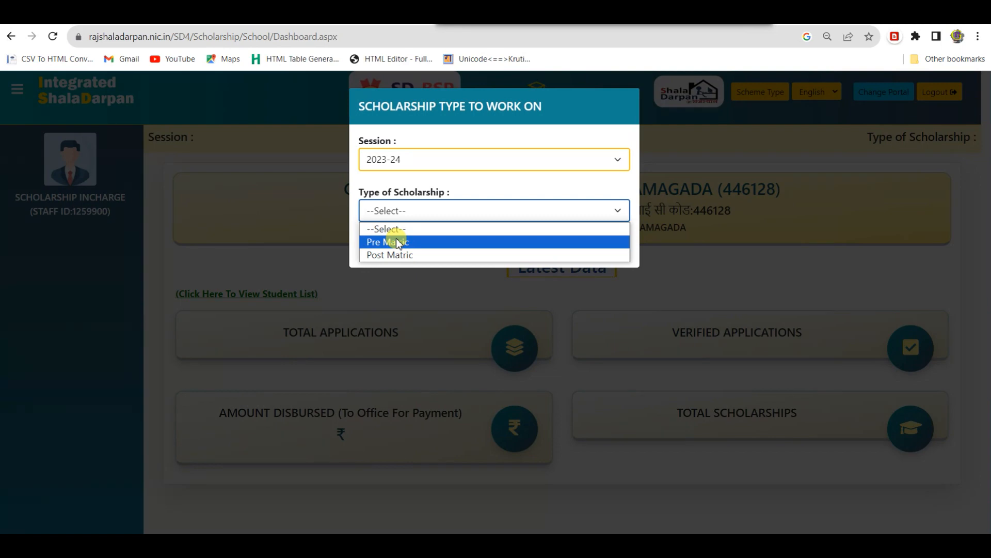
{"action": "left_click", "coordinate": [398, 241]}
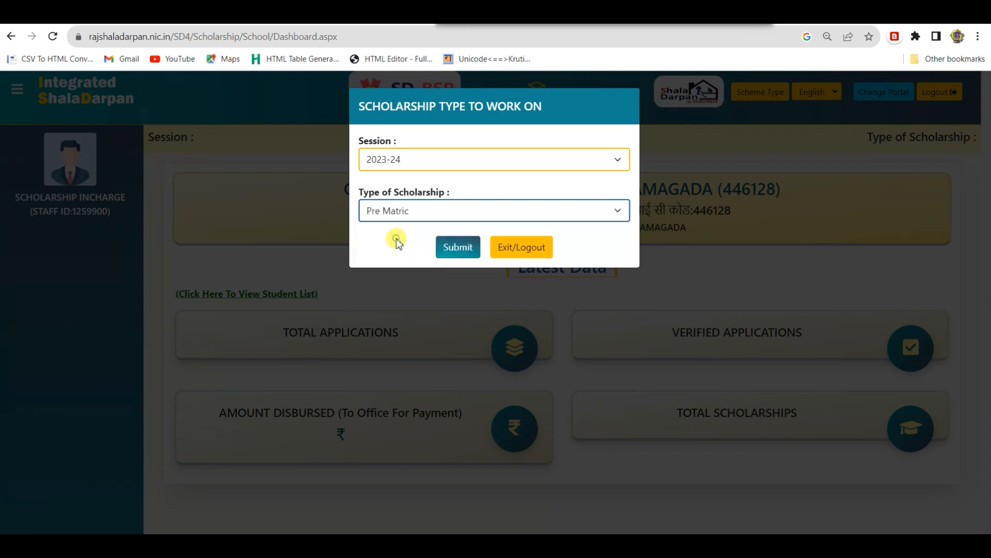
{"action": "left_click", "coordinate": [452, 245]}
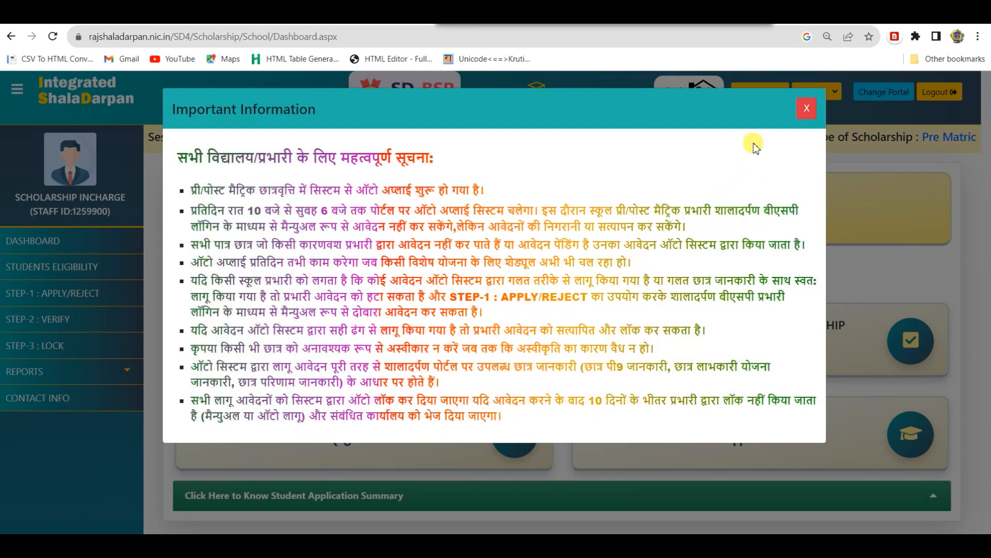
Step: Close the Important Information notice and go to Students Eligibility
{"action": "left_click", "coordinate": [807, 108]}
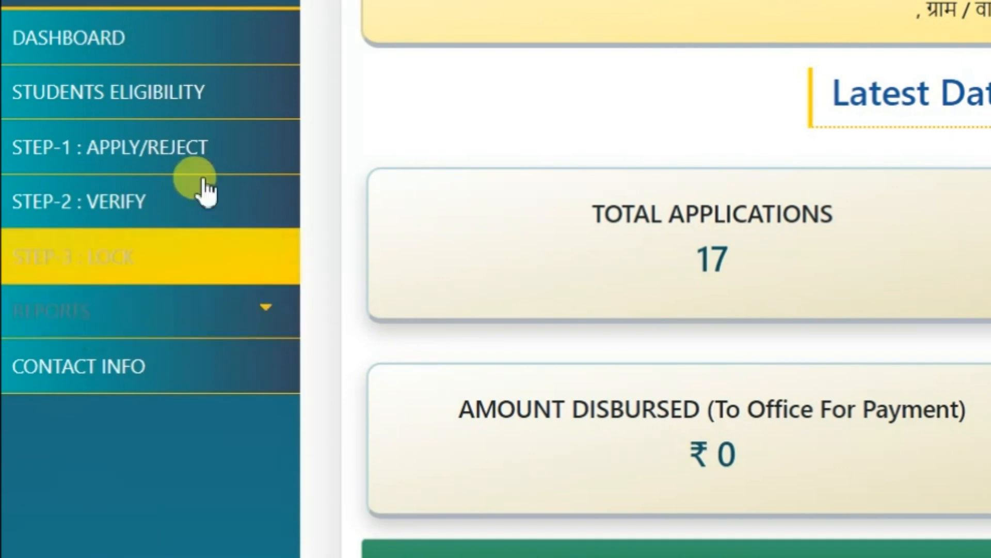
{"action": "left_click", "coordinate": [121, 90]}
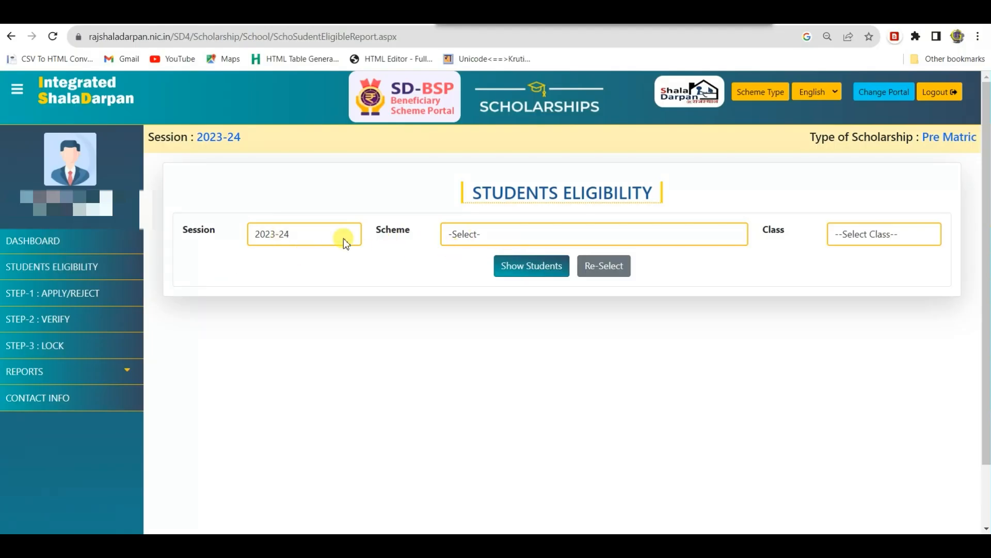
Step: Show Class 6 eligibility under the Pre Matric Scholarship for ST Students (Class 6 to 8)
{"action": "left_click", "coordinate": [491, 240]}
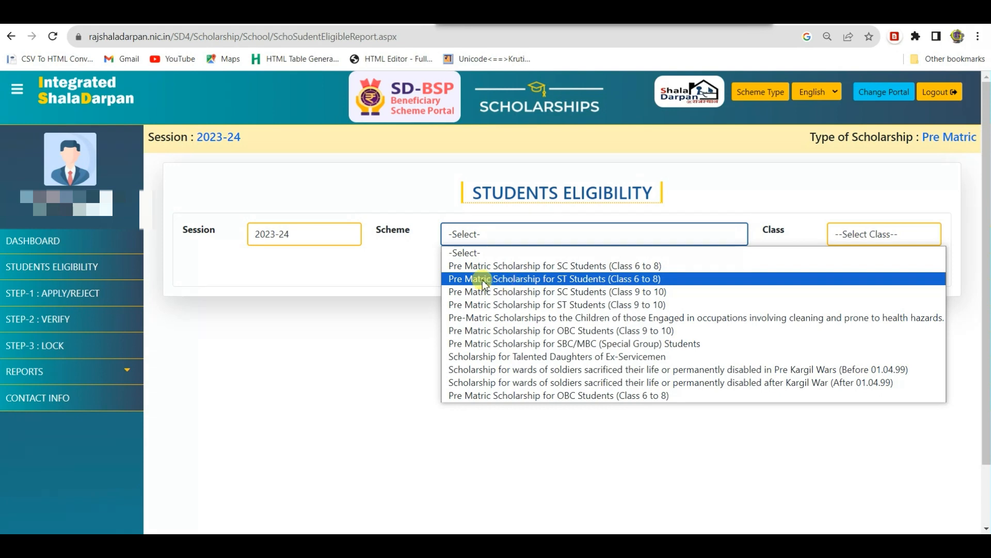
{"action": "left_click", "coordinate": [587, 281]}
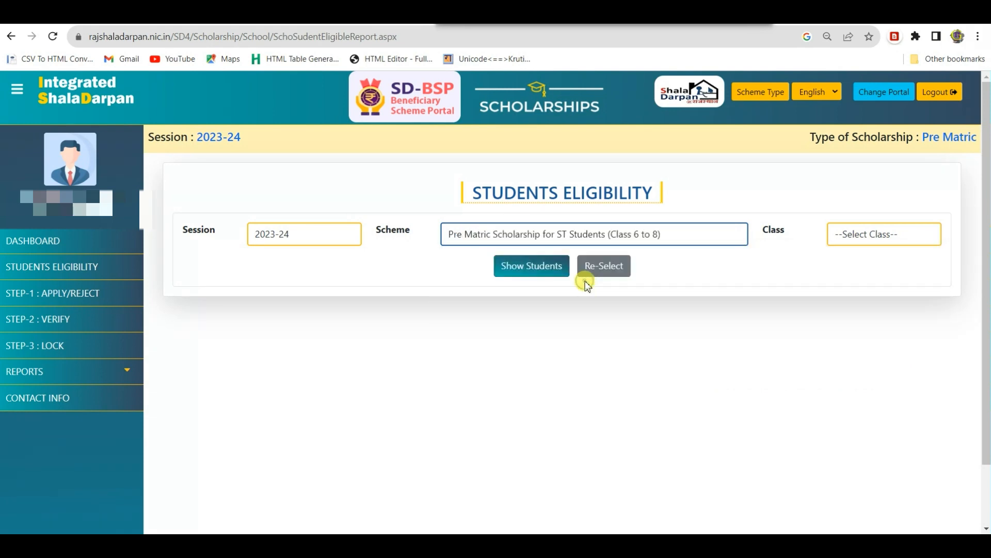
{"action": "left_click", "coordinate": [503, 319]}
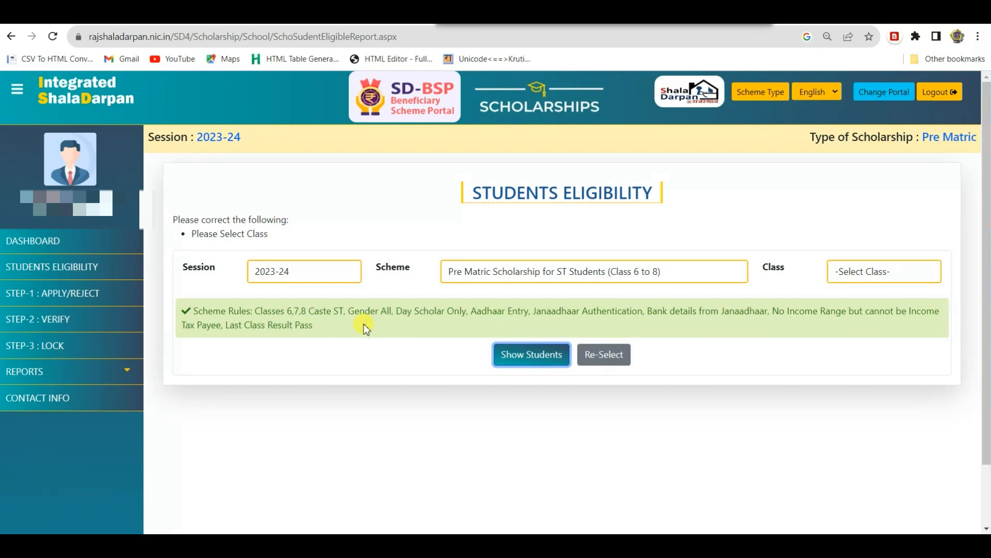
{"action": "left_click", "coordinate": [889, 274]}
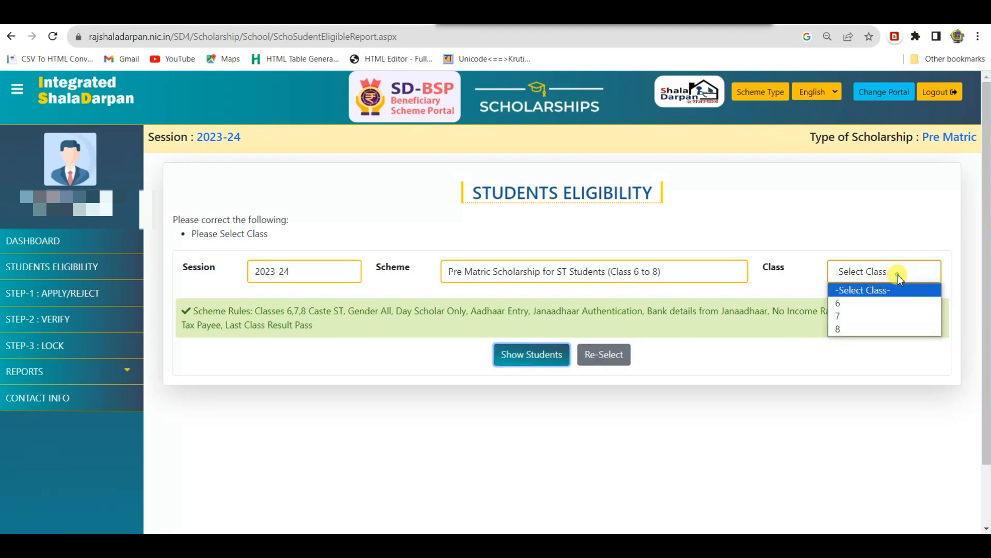
{"action": "left_click", "coordinate": [847, 304]}
{"action": "left_click", "coordinate": [502, 354]}
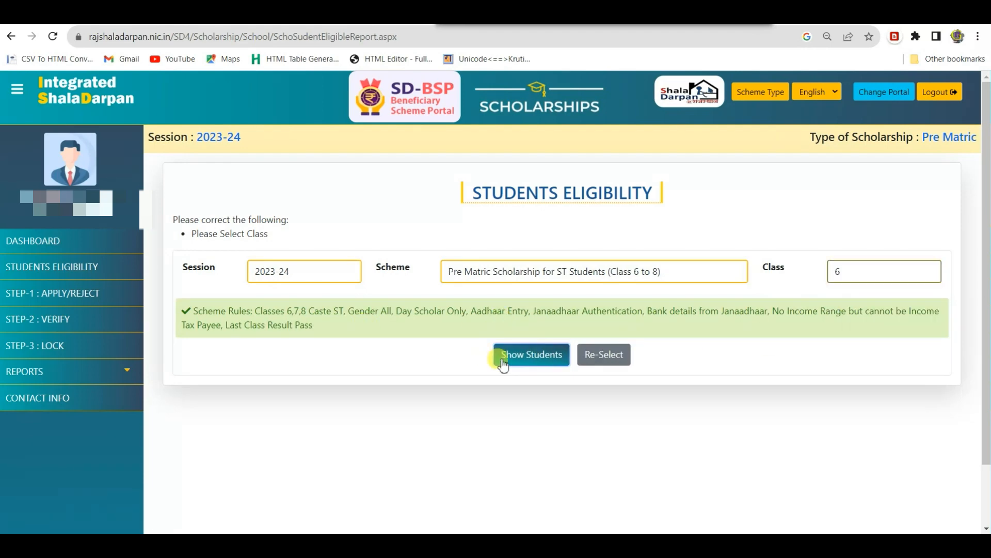
{"action": "scroll", "coordinate": [409, 351], "scroll_direction": "down", "scroll_amount": 4}
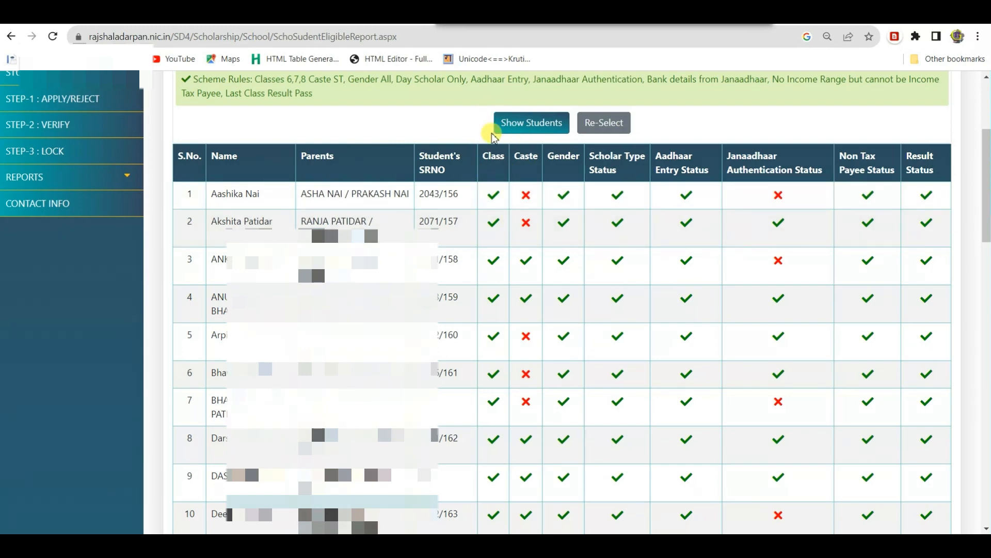
{"action": "scroll", "coordinate": [494, 138], "scroll_direction": "up", "scroll_amount": 1}
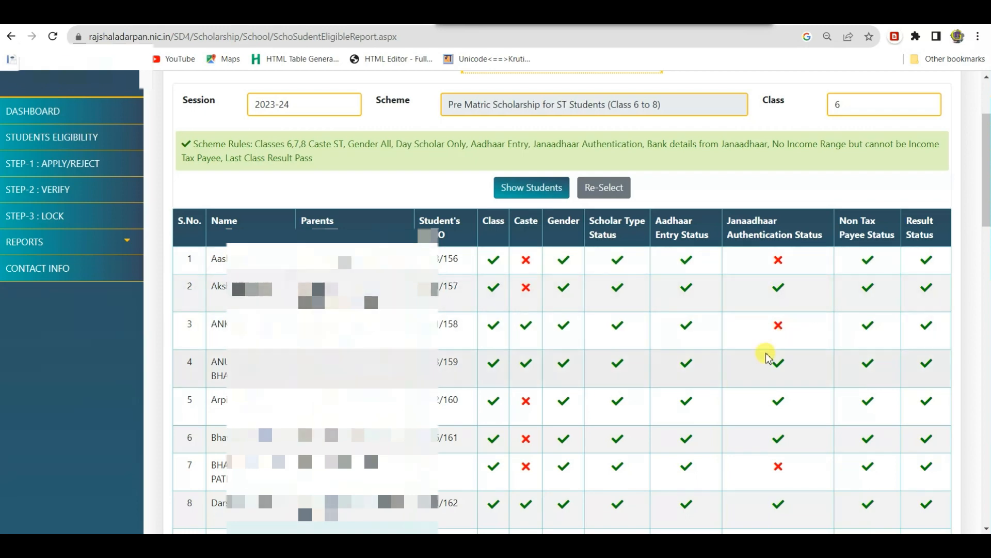
{"action": "scroll", "coordinate": [762, 351], "scroll_direction": "down", "scroll_amount": 8}
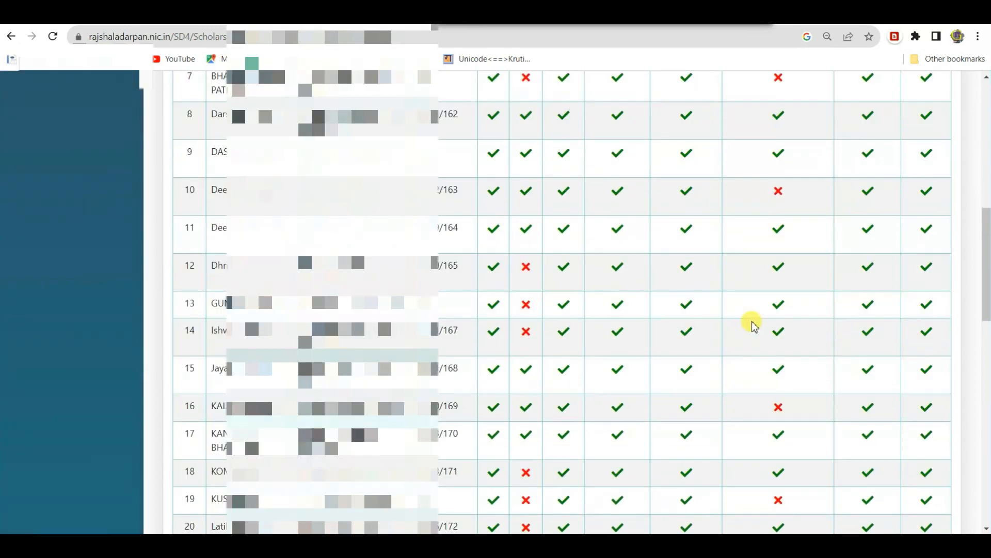
{"action": "scroll", "coordinate": [754, 325], "scroll_direction": "down", "scroll_amount": 11}
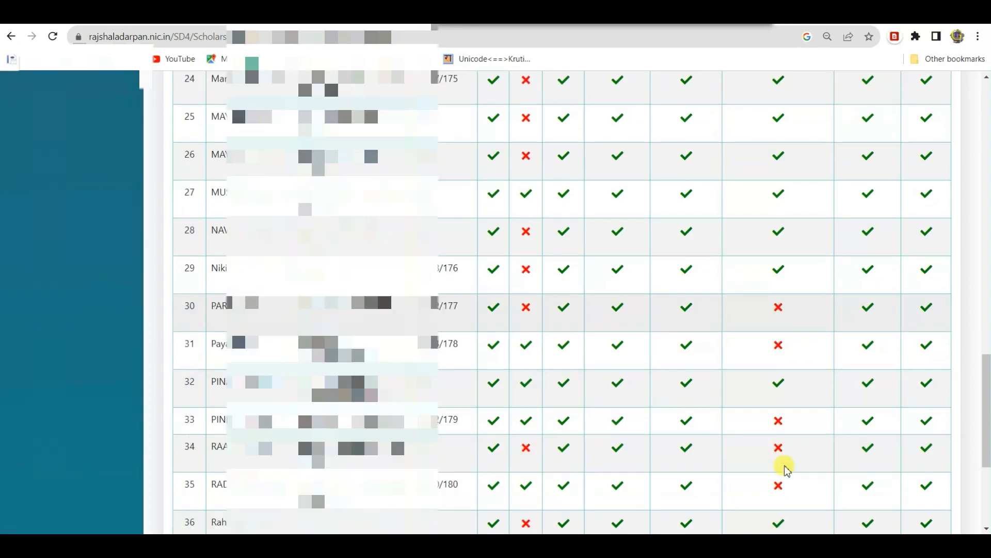
{"action": "scroll", "coordinate": [779, 413], "scroll_direction": "down", "scroll_amount": 4}
{"action": "scroll", "coordinate": [777, 411], "scroll_direction": "up", "scroll_amount": 12}
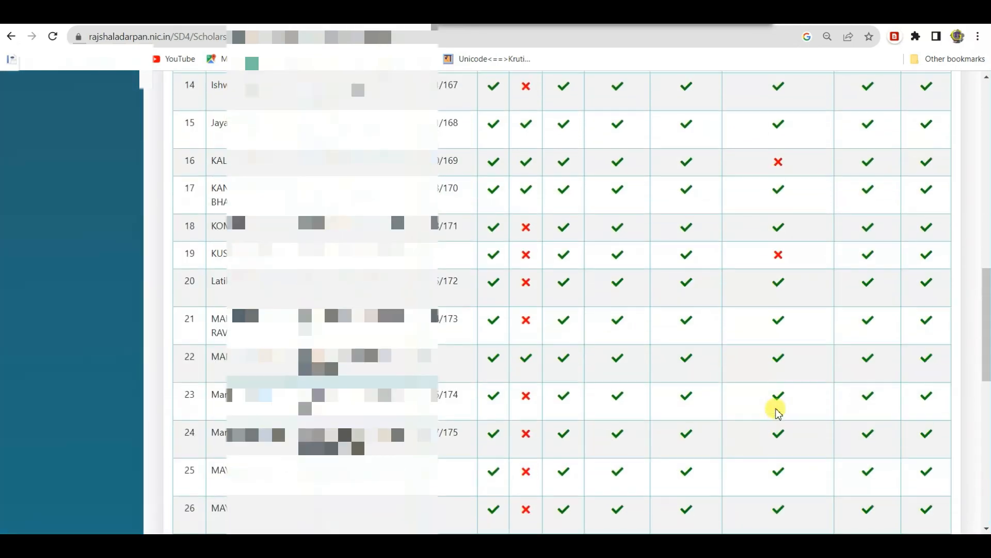
{"action": "scroll", "coordinate": [777, 411], "scroll_direction": "up", "scroll_amount": 12}
{"action": "scroll", "coordinate": [782, 361], "scroll_direction": "down", "scroll_amount": 1}
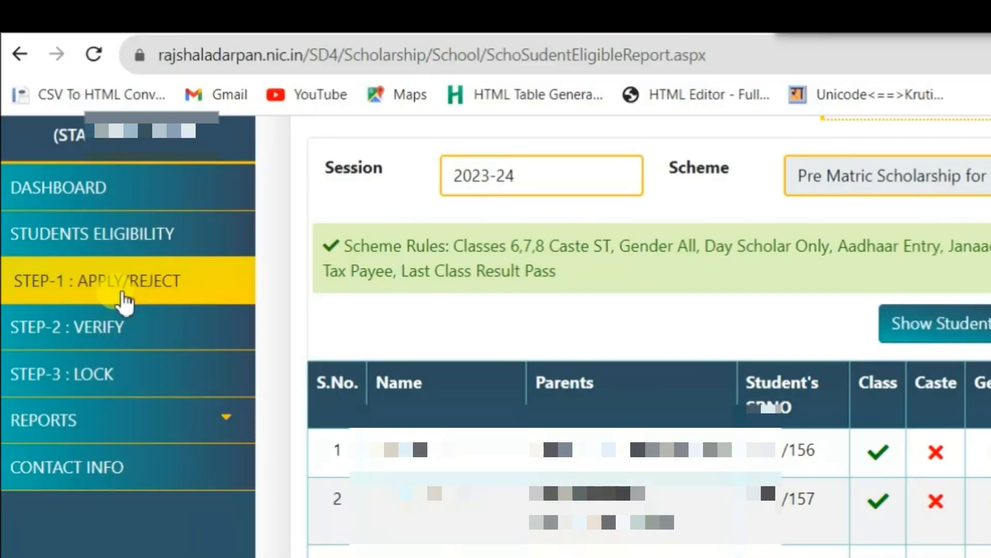
Step: On STEP-1 : APPLY/REJECT, select the Pre Matric Scholarship for ST Students (Class 6 to 8) scheme
{"action": "left_click", "coordinate": [123, 300]}
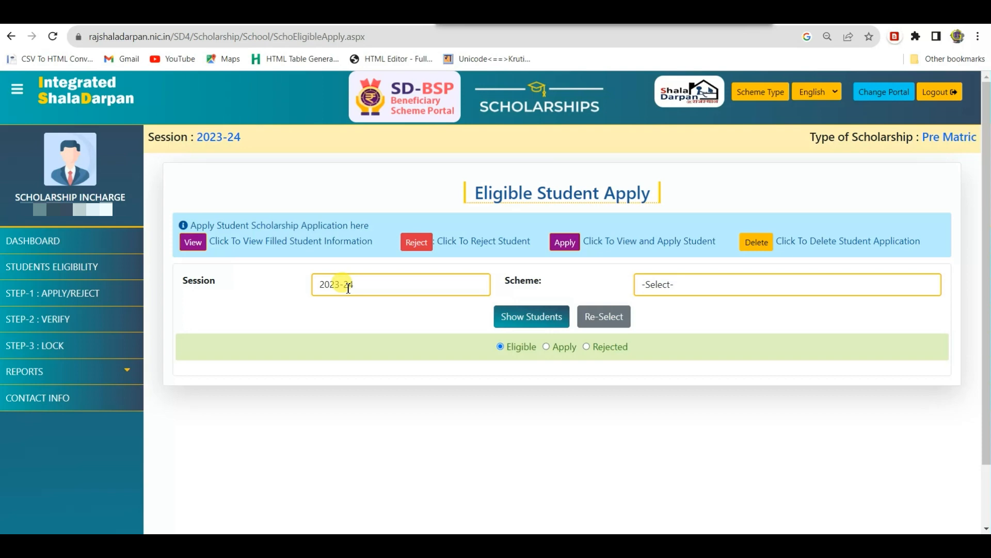
{"action": "left_click", "coordinate": [712, 287]}
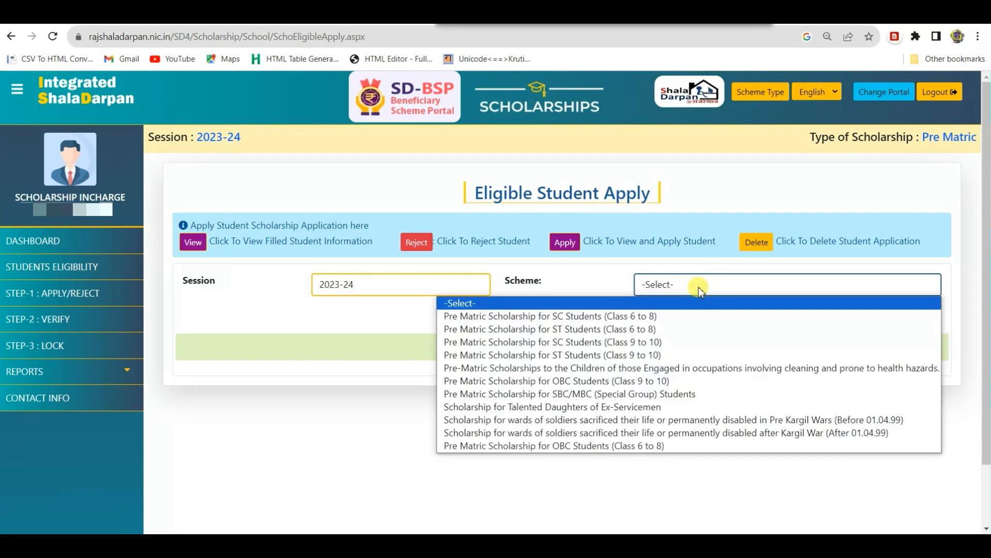
{"action": "left_click", "coordinate": [651, 329]}
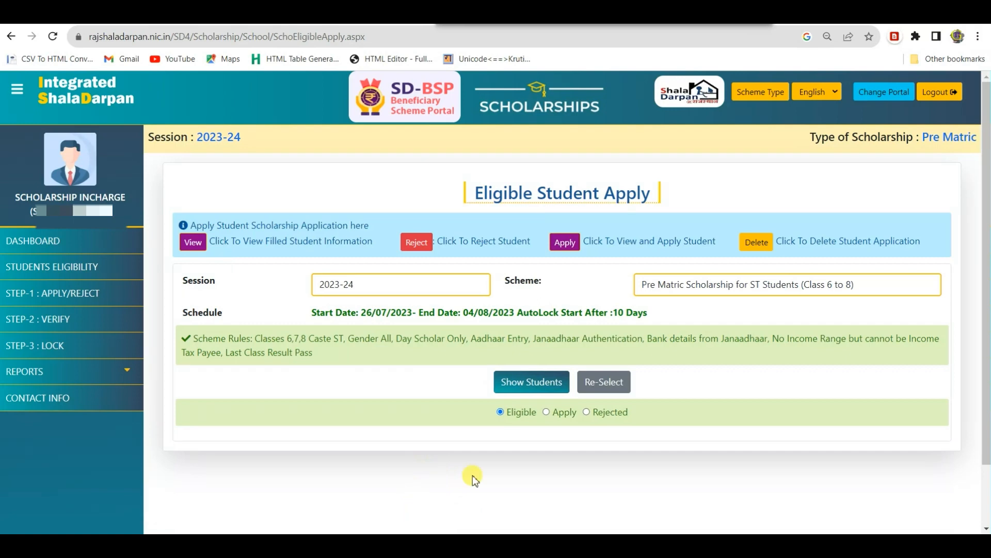
{"action": "left_click", "coordinate": [62, 293]}
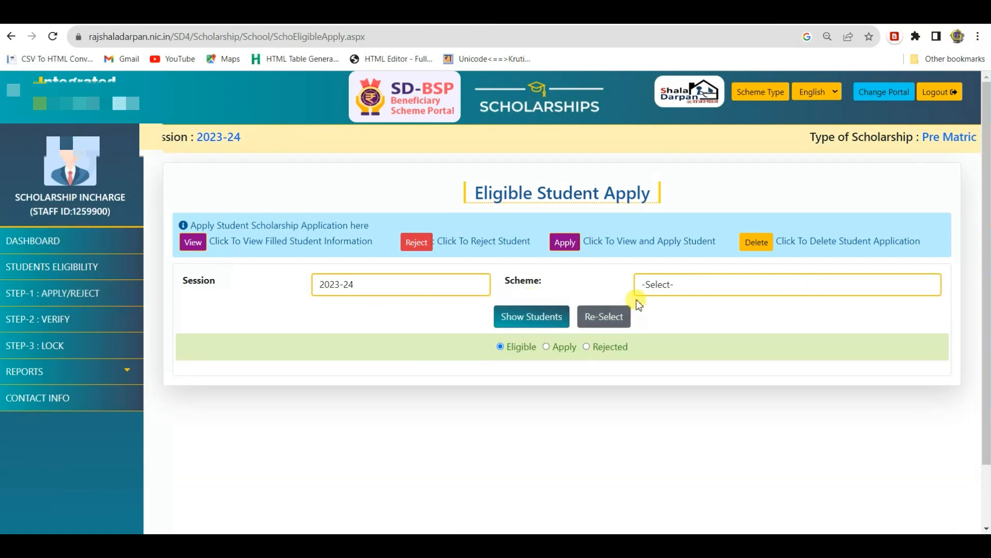
{"action": "left_click", "coordinate": [661, 284]}
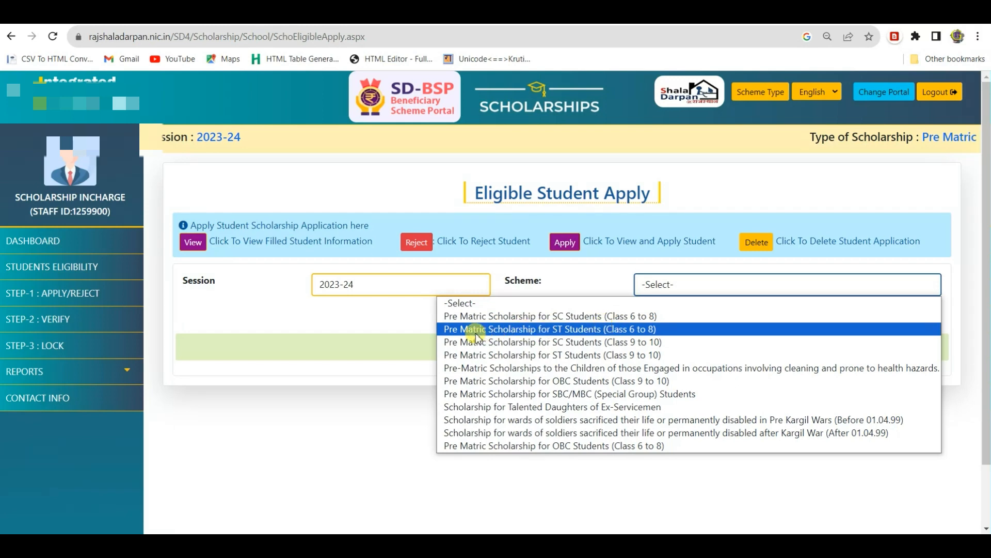
{"action": "left_click", "coordinate": [565, 330]}
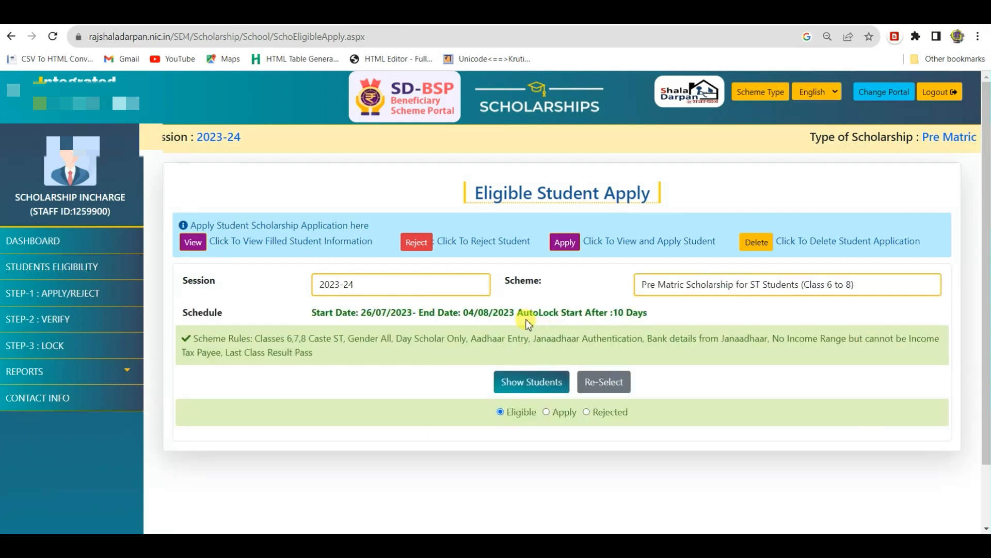
{"action": "scroll", "coordinate": [488, 434], "scroll_direction": "down", "scroll_amount": 2}
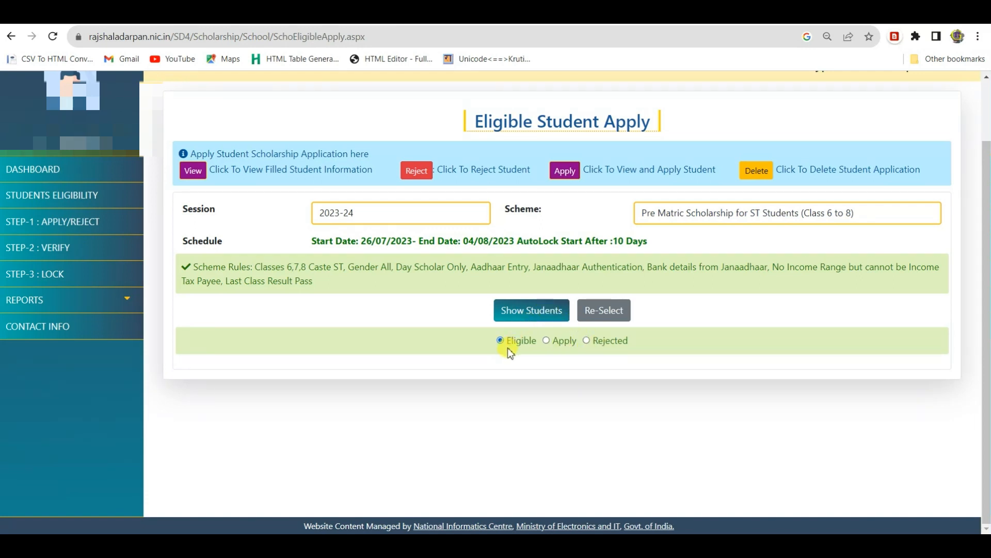
Step: Show students for the scheme and list the five unapplied Class 7 students
{"action": "left_click", "coordinate": [520, 309]}
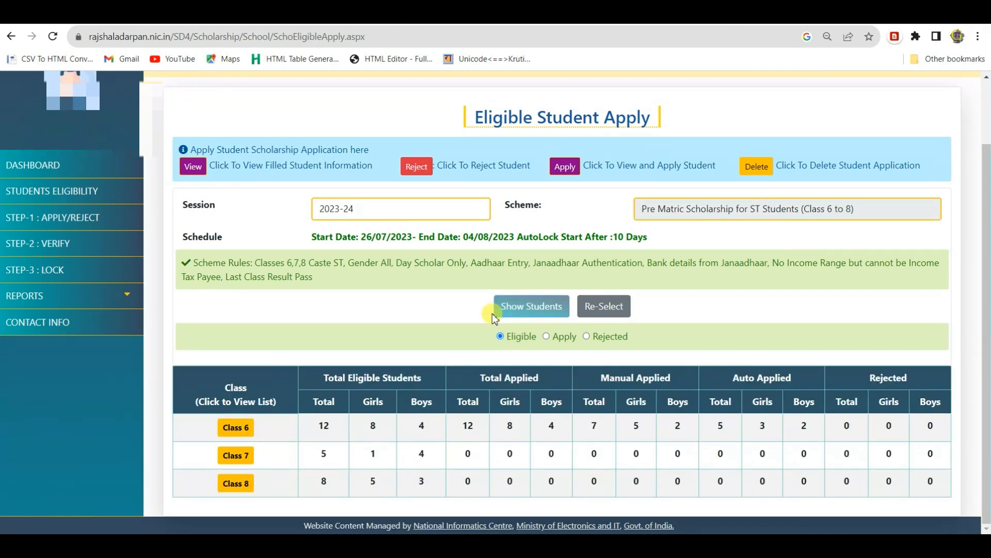
{"action": "left_click", "coordinate": [236, 457]}
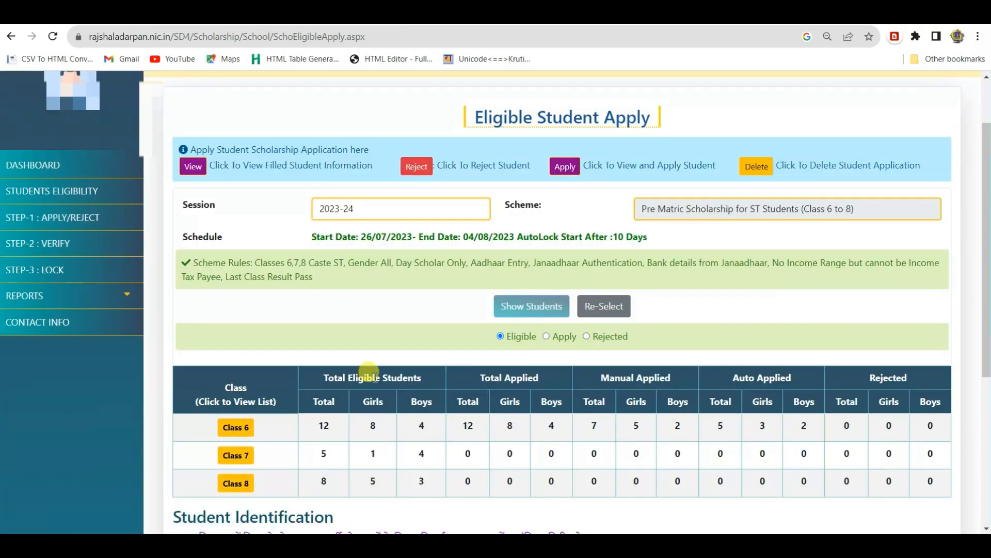
{"action": "scroll", "coordinate": [376, 375], "scroll_direction": "down", "scroll_amount": 5}
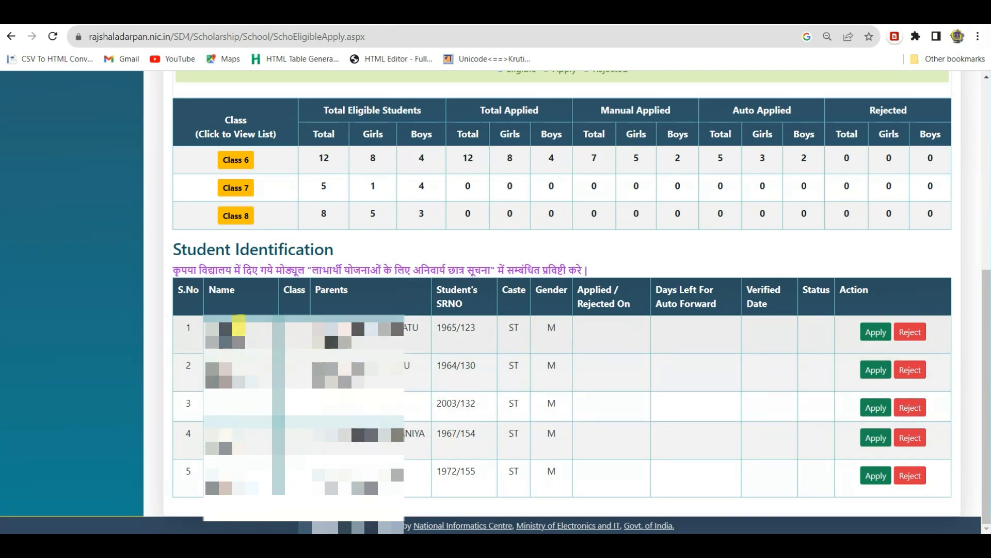
Step: Submit the scholarship application for the first Class 7 student
{"action": "left_click", "coordinate": [870, 336]}
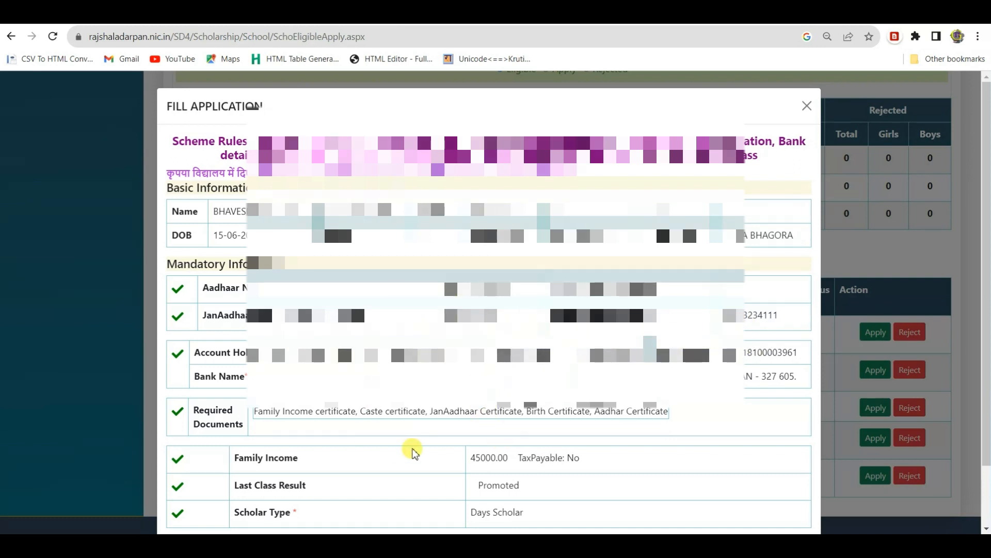
{"action": "scroll", "coordinate": [549, 412], "scroll_direction": "down", "scroll_amount": 1}
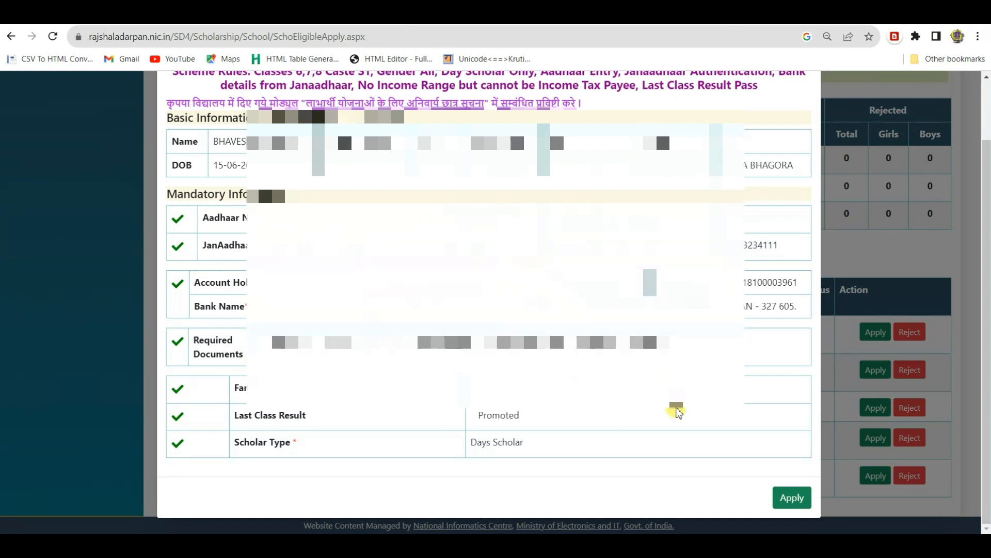
{"action": "left_click", "coordinate": [793, 497]}
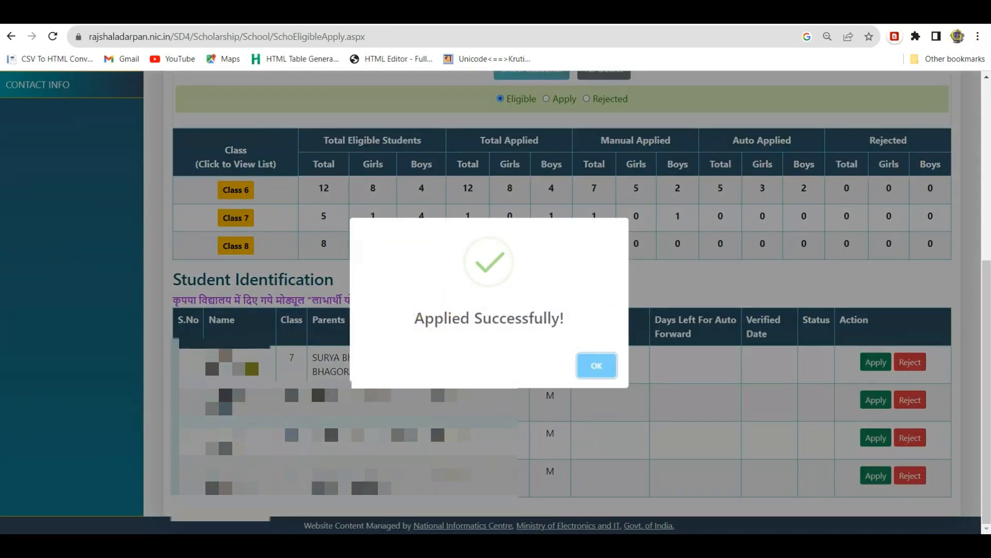
{"action": "left_click", "coordinate": [589, 367]}
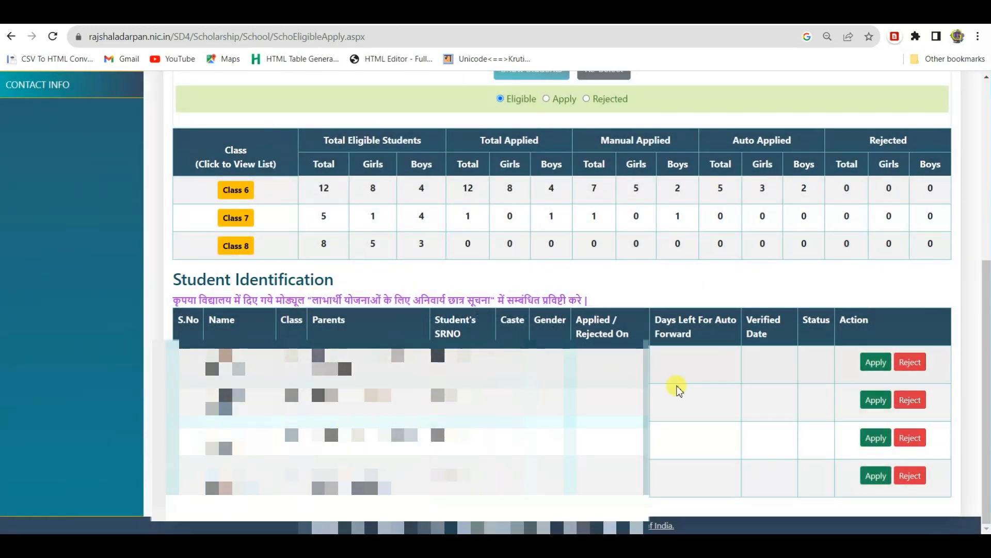
Step: Submit the second Class 7 student's application and apply for the third
{"action": "left_click", "coordinate": [875, 362]}
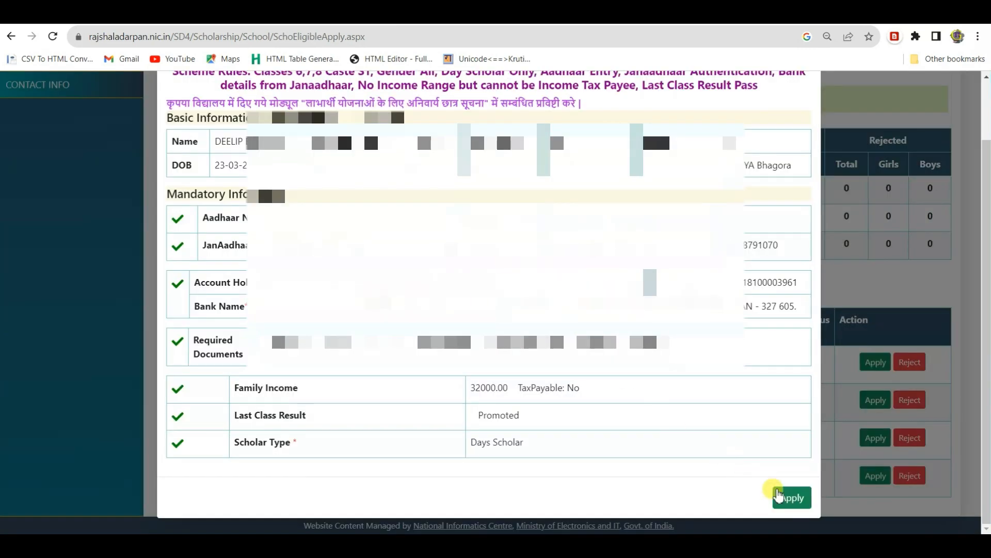
{"action": "left_click", "coordinate": [788, 497]}
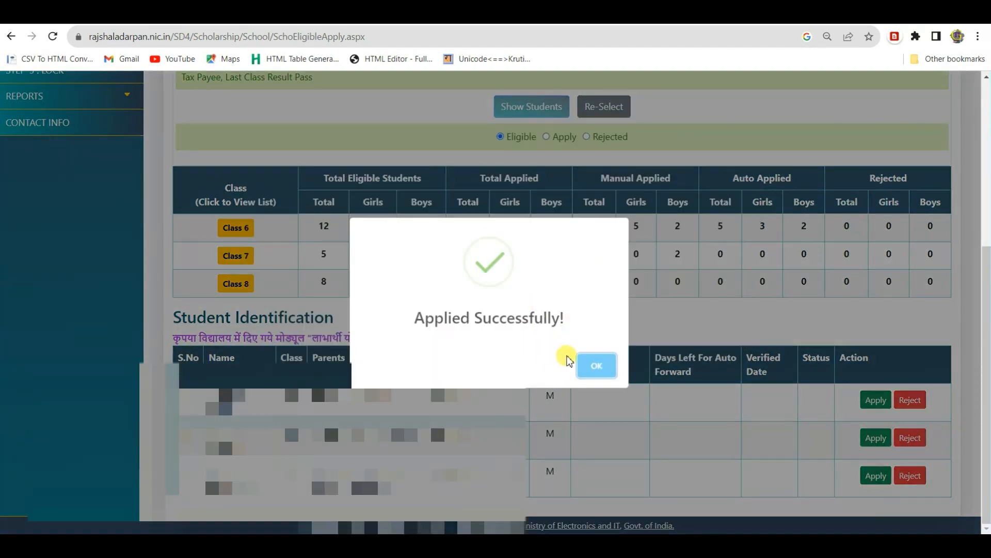
{"action": "left_click", "coordinate": [597, 366]}
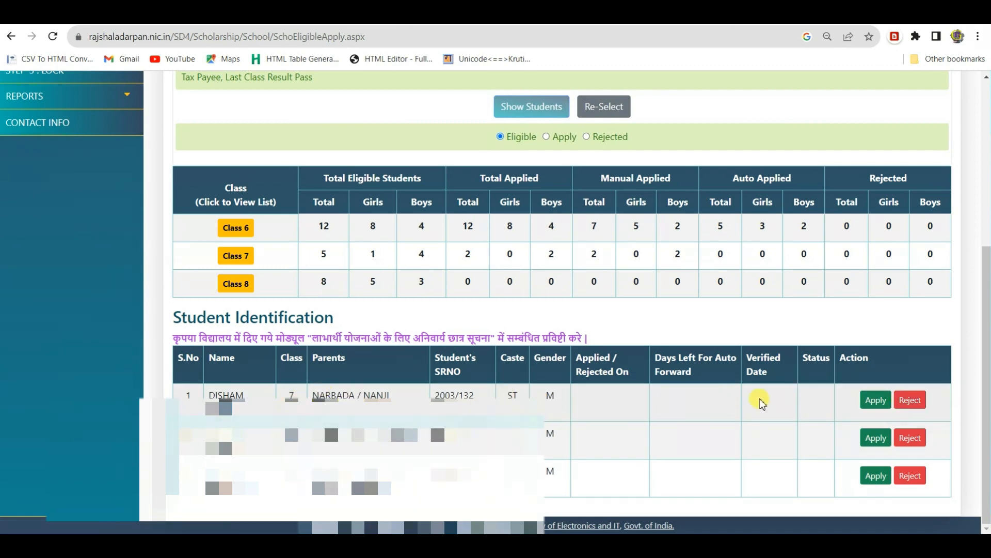
{"action": "left_click", "coordinate": [872, 400]}
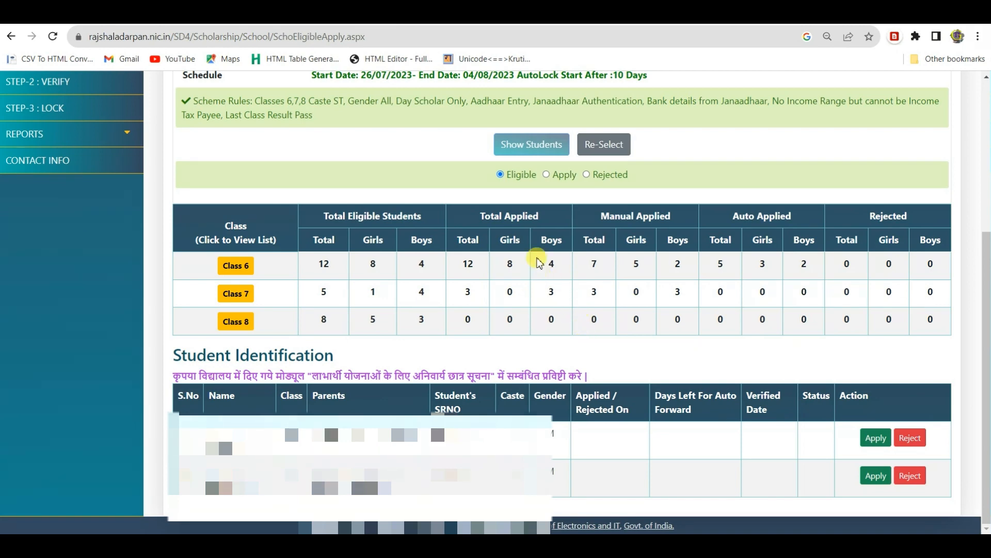
Step: Switch to the Apply list and review the three Class 7 students applied on 30-07-2023
{"action": "left_click", "coordinate": [553, 175]}
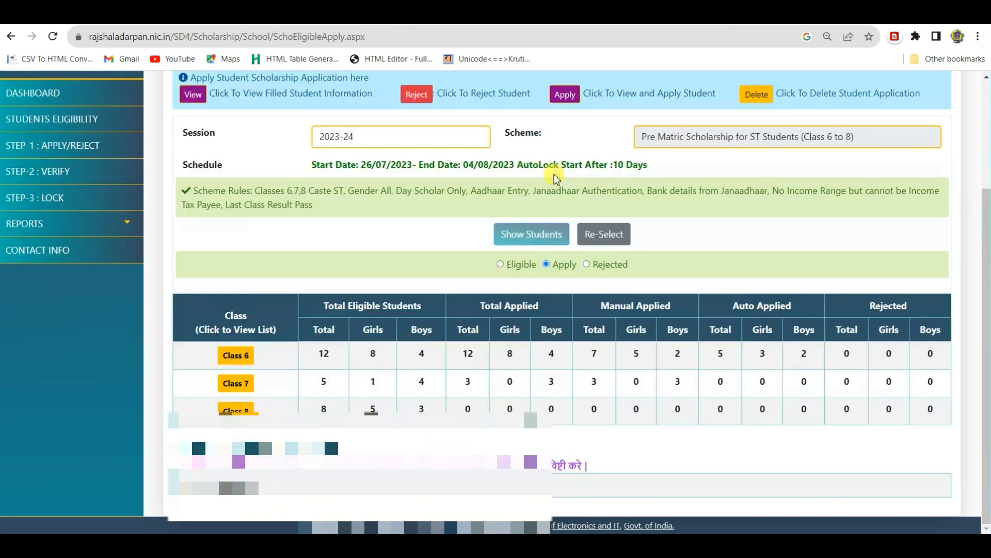
{"action": "left_click", "coordinate": [249, 384]}
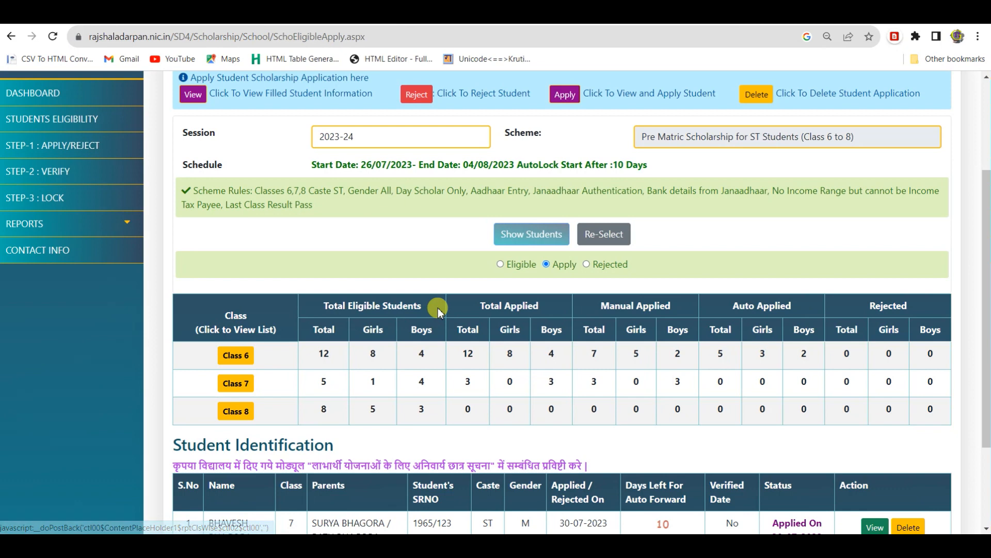
{"action": "scroll", "coordinate": [437, 308], "scroll_direction": "down", "scroll_amount": 3}
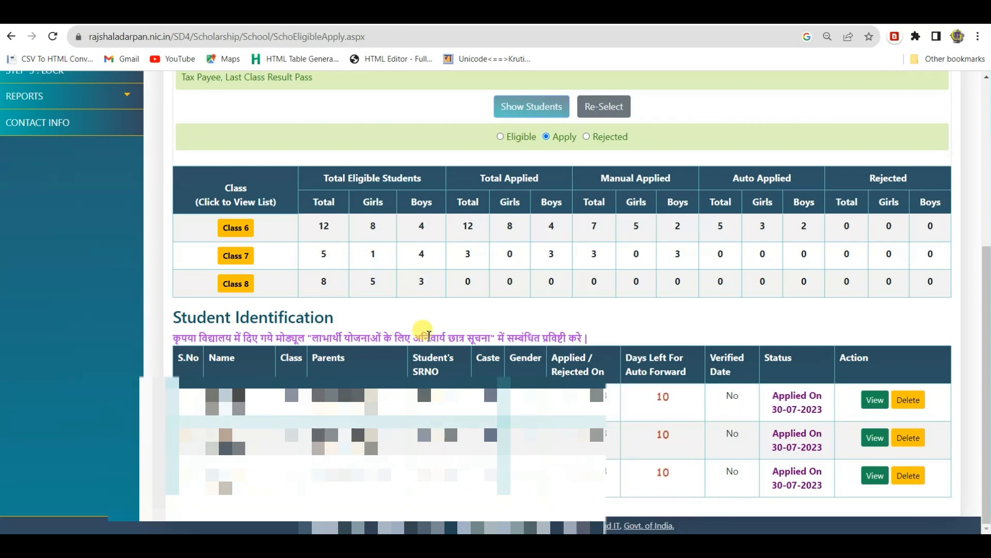
{"action": "scroll", "coordinate": [428, 336], "scroll_direction": "up", "scroll_amount": 5}
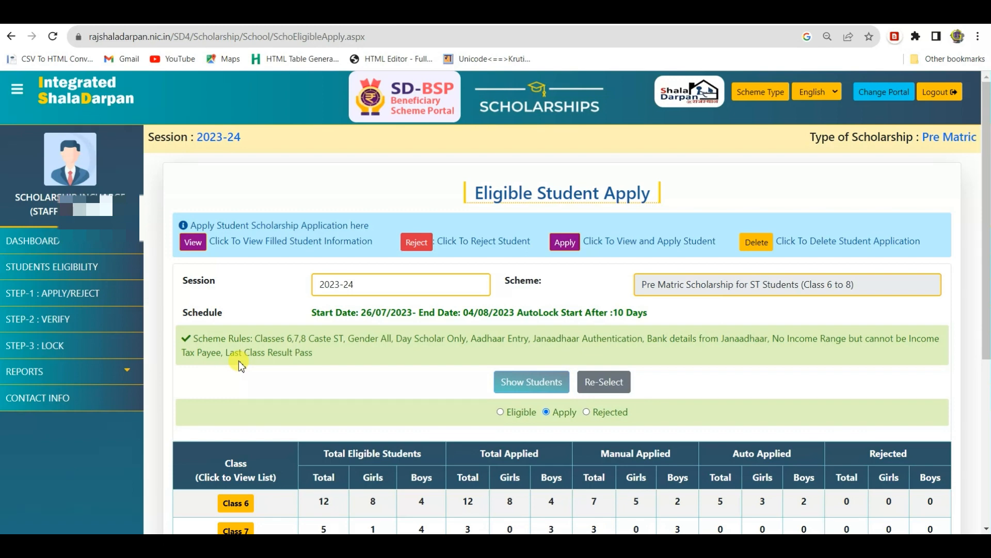
Step: Show class-wise applied and verified counts for the Pre Matric Scholarship for ST Students (Class 6 to 8) scheme
{"action": "left_click", "coordinate": [43, 326]}
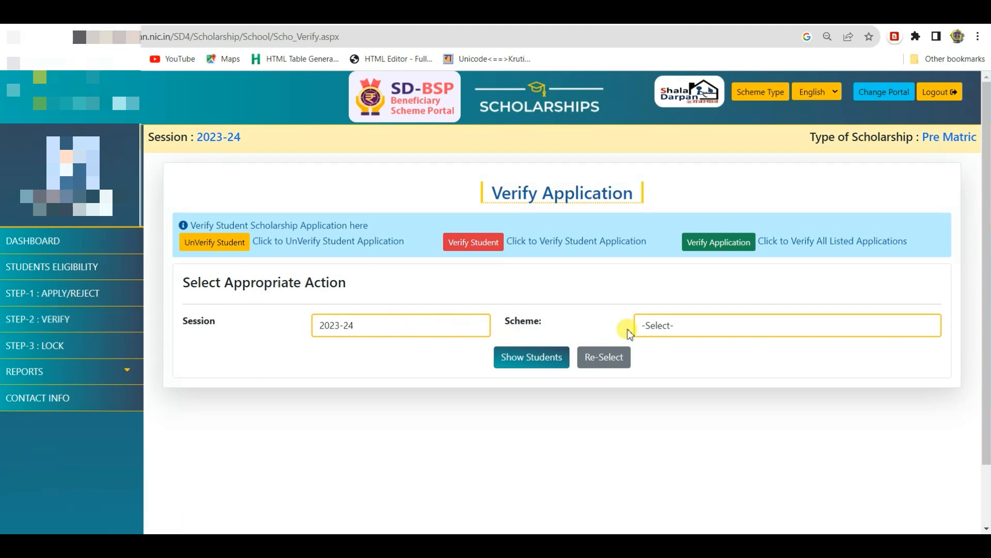
{"action": "left_click", "coordinate": [671, 325]}
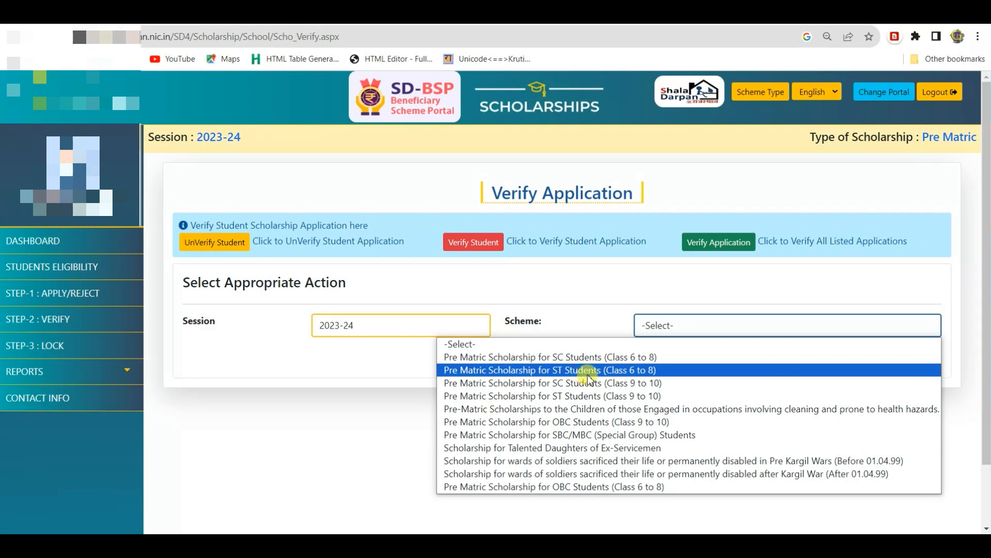
{"action": "left_click", "coordinate": [645, 369]}
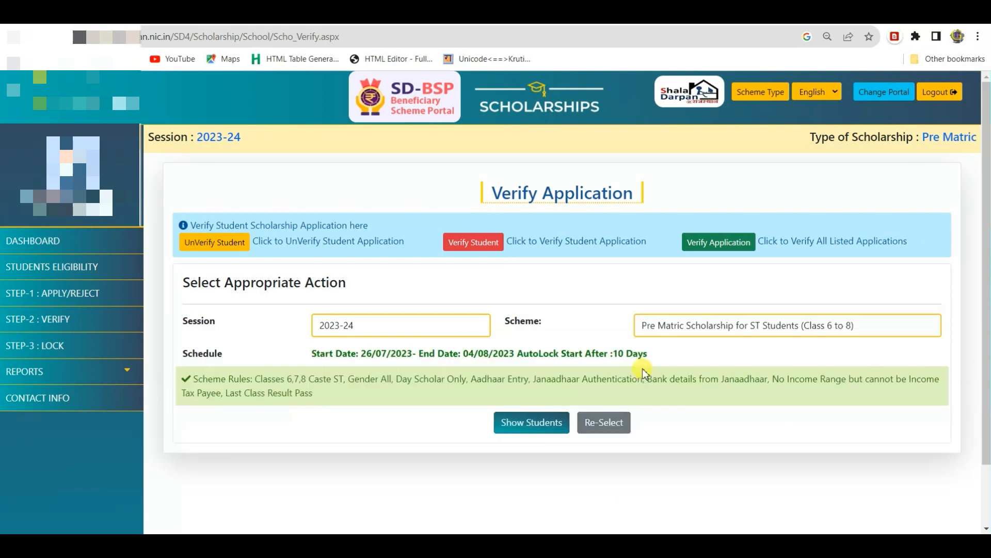
{"action": "left_click", "coordinate": [518, 427]}
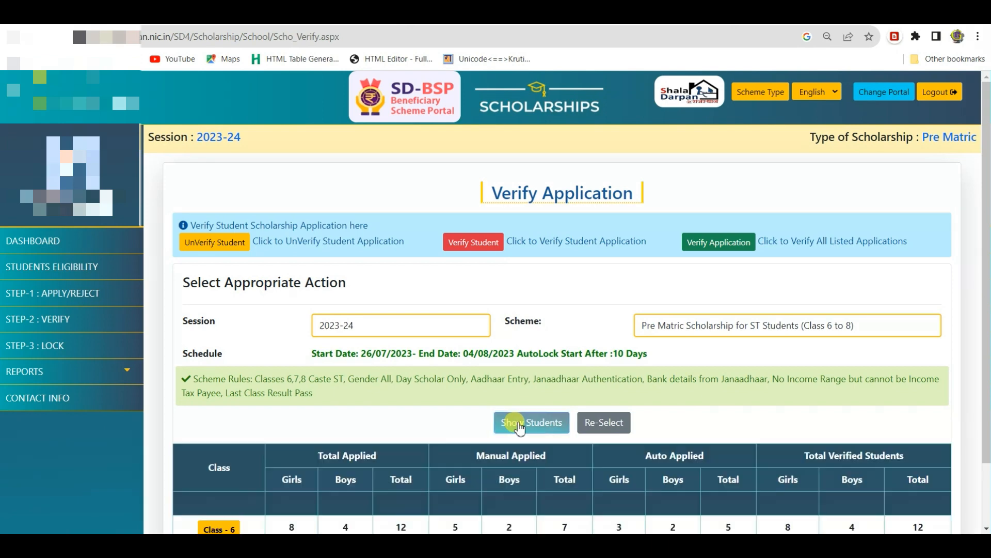
{"action": "scroll", "coordinate": [521, 382], "scroll_direction": "down", "scroll_amount": 2}
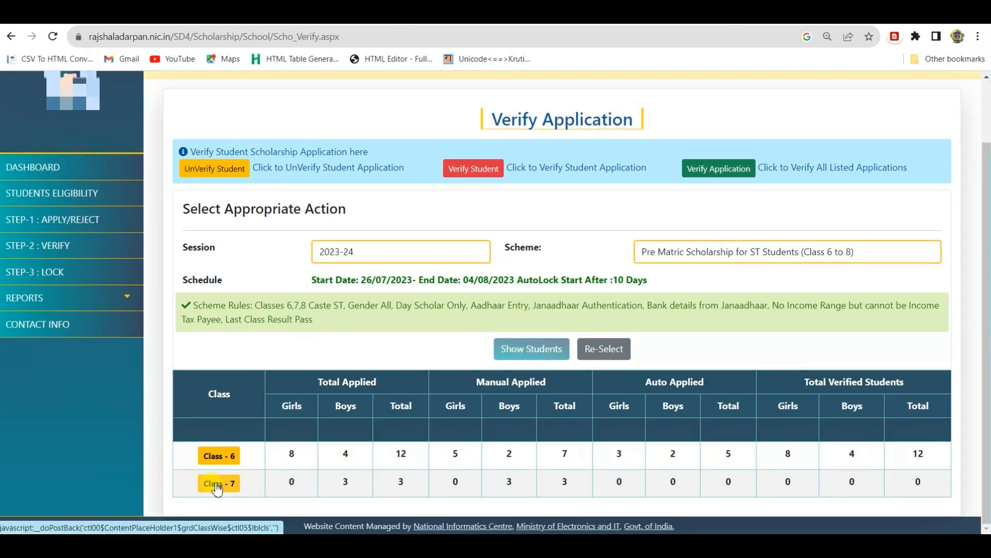
Step: List the Class 7 applications and verify the first student's application, confirming the success message
{"action": "left_click", "coordinate": [217, 484]}
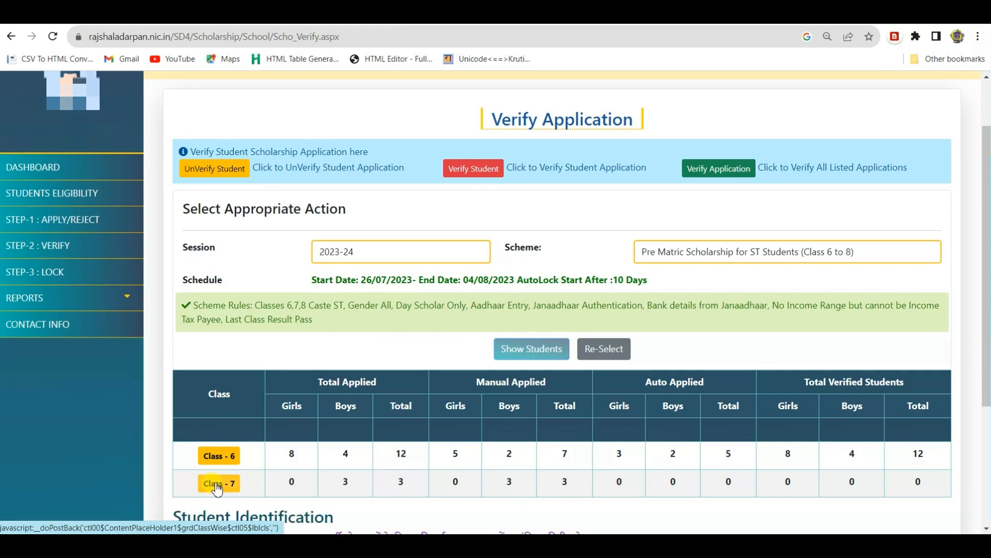
{"action": "scroll", "coordinate": [379, 415], "scroll_direction": "down", "scroll_amount": 4}
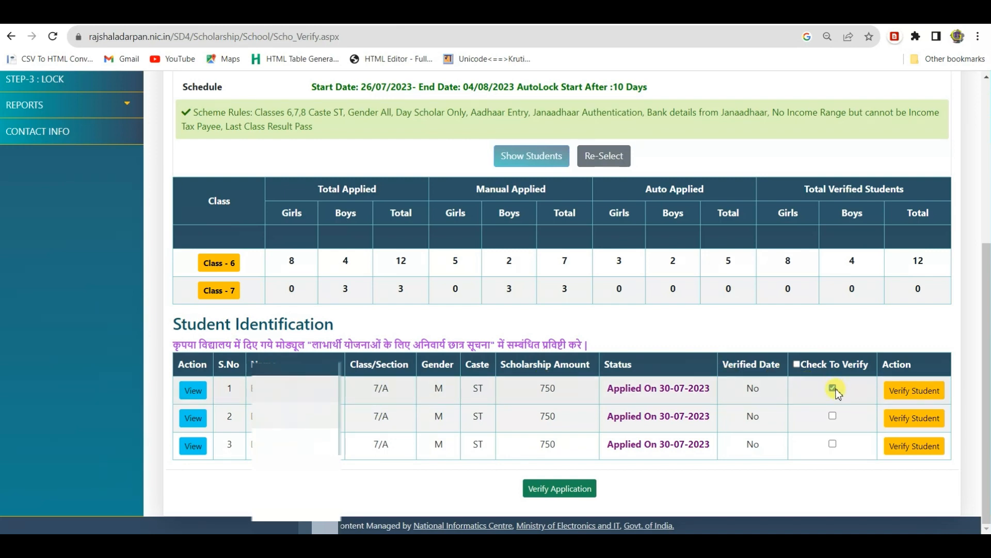
{"action": "left_click", "coordinate": [924, 394]}
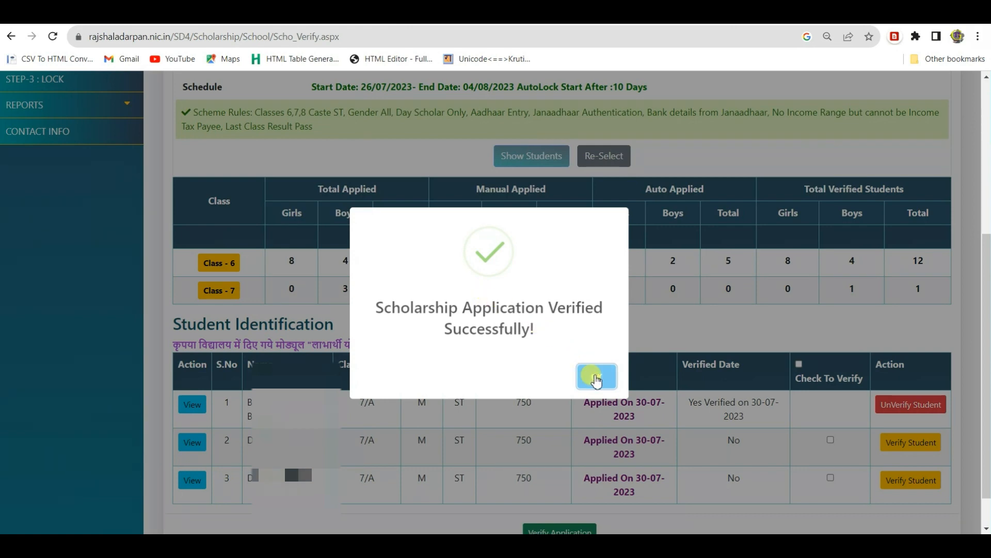
{"action": "left_click", "coordinate": [595, 377]}
{"action": "scroll", "coordinate": [595, 378], "scroll_direction": "down", "scroll_amount": 1}
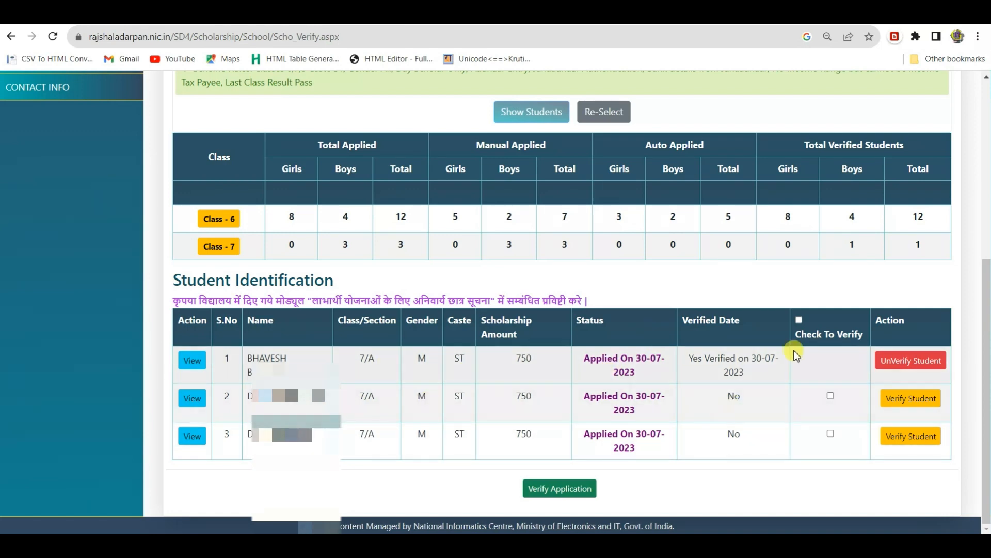
Step: Select all remaining Class 7 students and verify them at once, bringing Class 7 verified to 3
{"action": "left_click", "coordinate": [799, 321]}
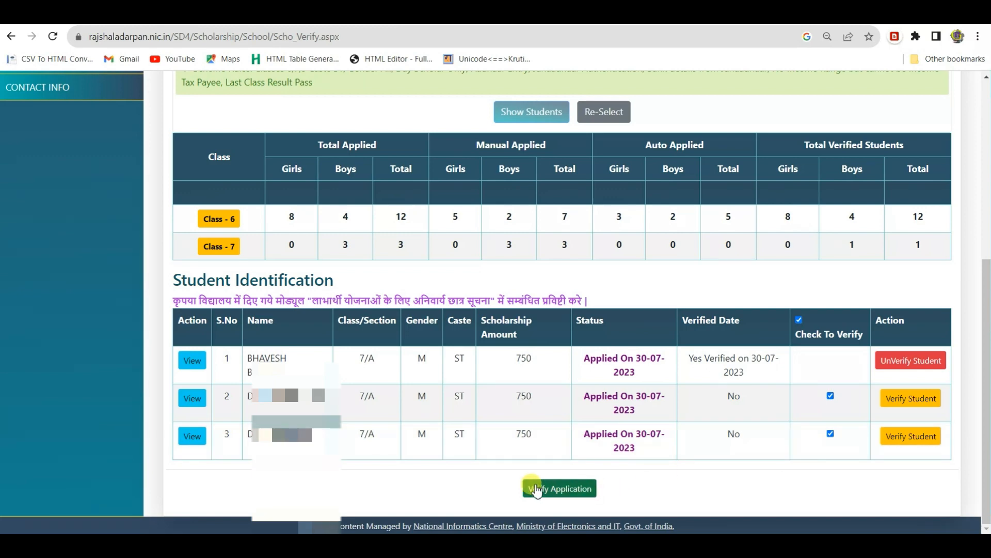
{"action": "left_click", "coordinate": [560, 488]}
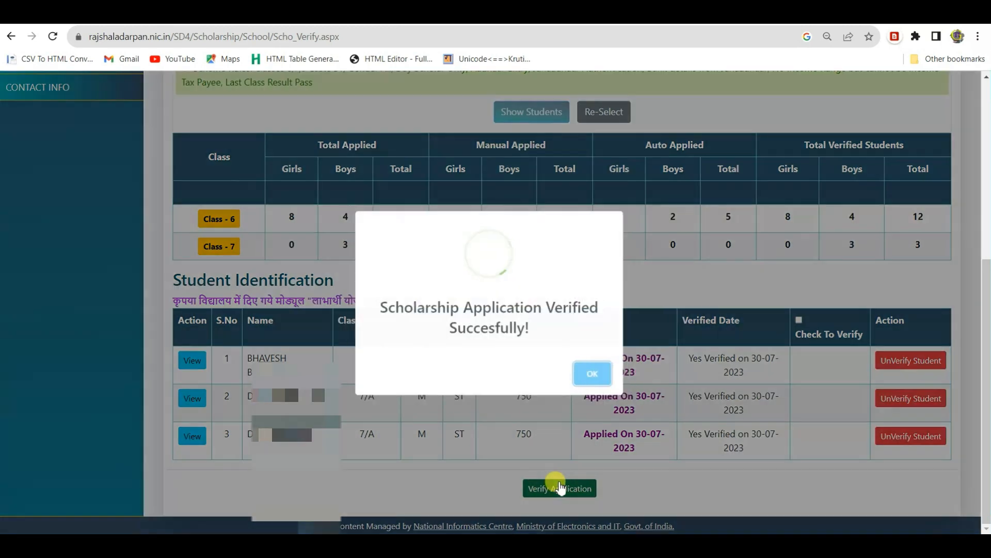
{"action": "left_click", "coordinate": [595, 377]}
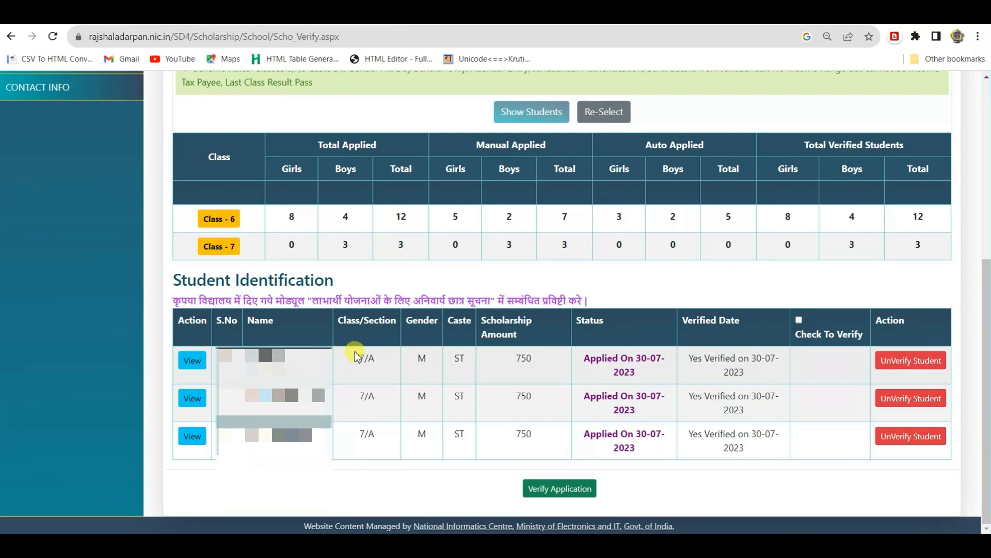
{"action": "scroll", "coordinate": [356, 355], "scroll_direction": "up", "scroll_amount": 6}
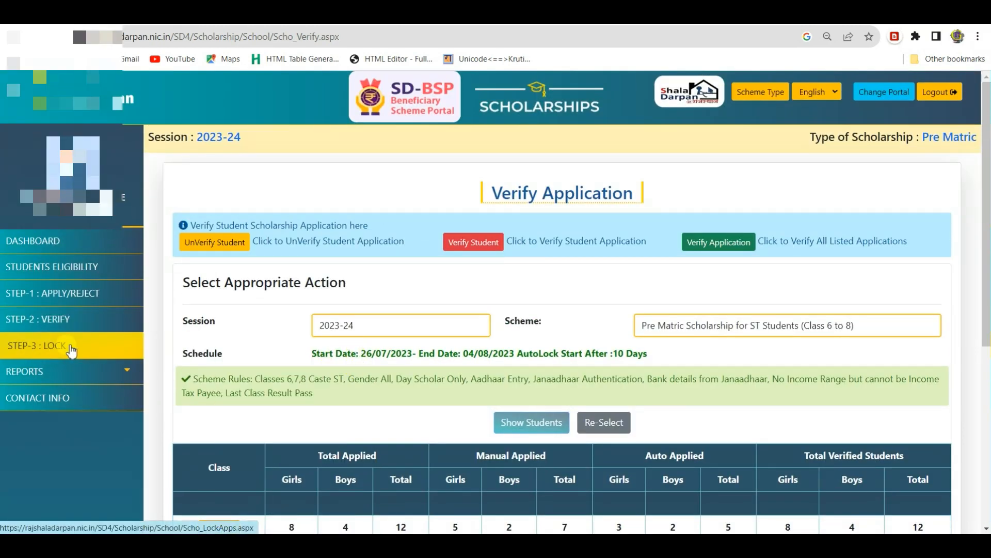
Step: On STEP-3 Lock, list the three verified Class 7 ST (Class 6 to 8) students with 750 amounts
{"action": "left_click", "coordinate": [71, 351]}
{"action": "left_click", "coordinate": [698, 333]}
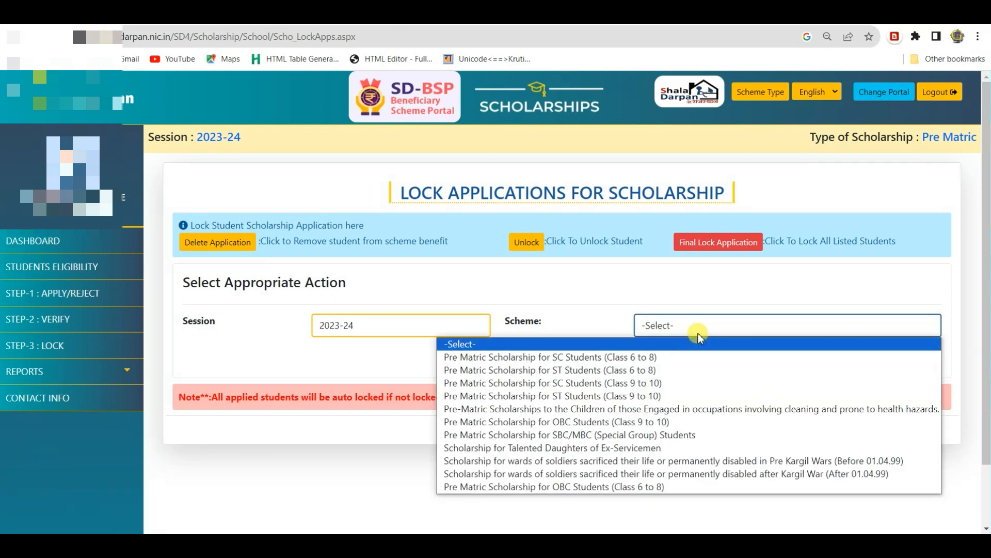
{"action": "left_click", "coordinate": [514, 371]}
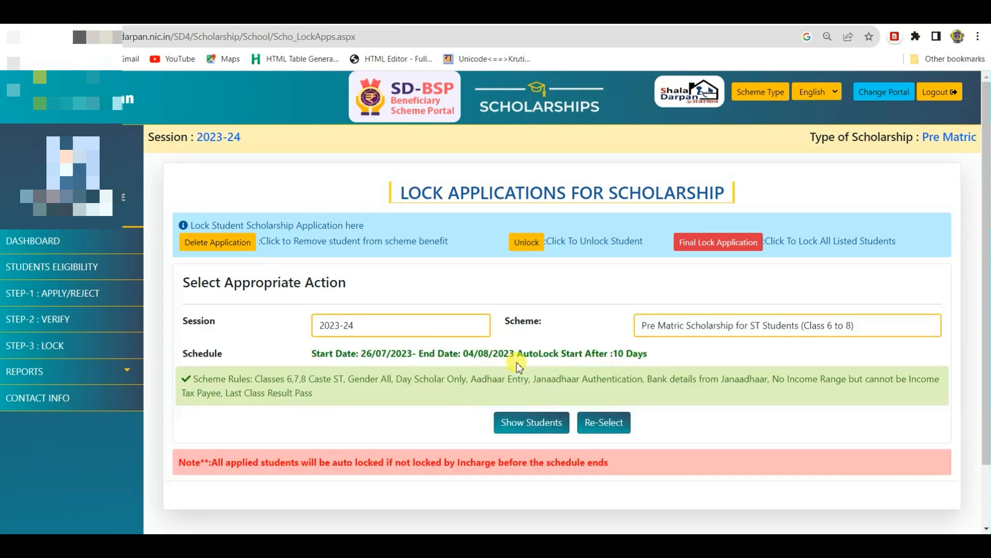
{"action": "left_click", "coordinate": [529, 423]}
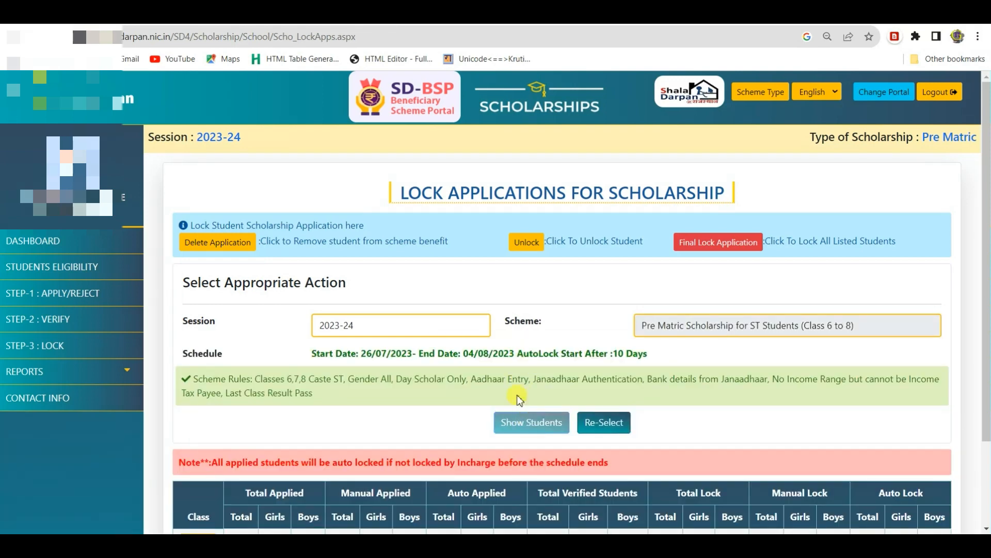
{"action": "scroll", "coordinate": [514, 377], "scroll_direction": "down", "scroll_amount": 2}
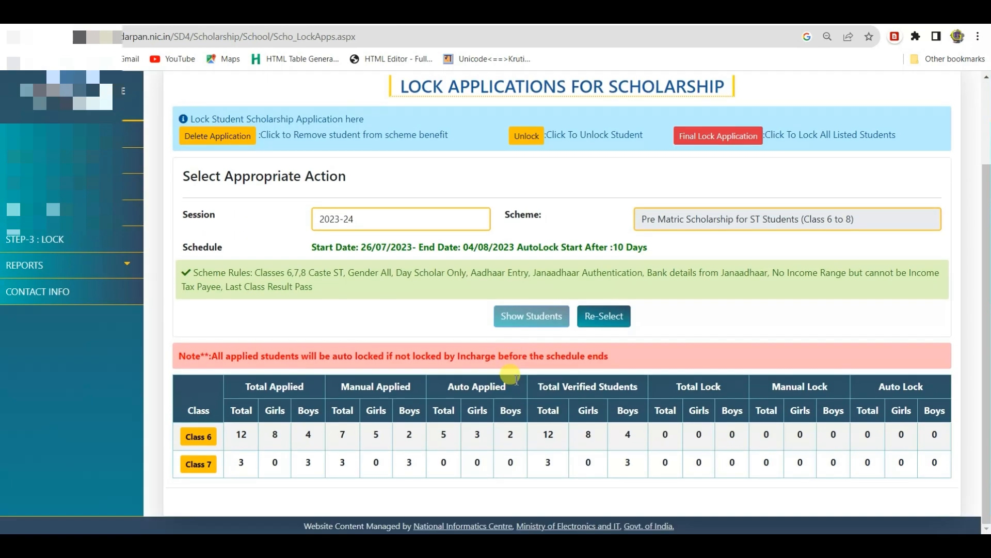
{"action": "left_click", "coordinate": [209, 470]}
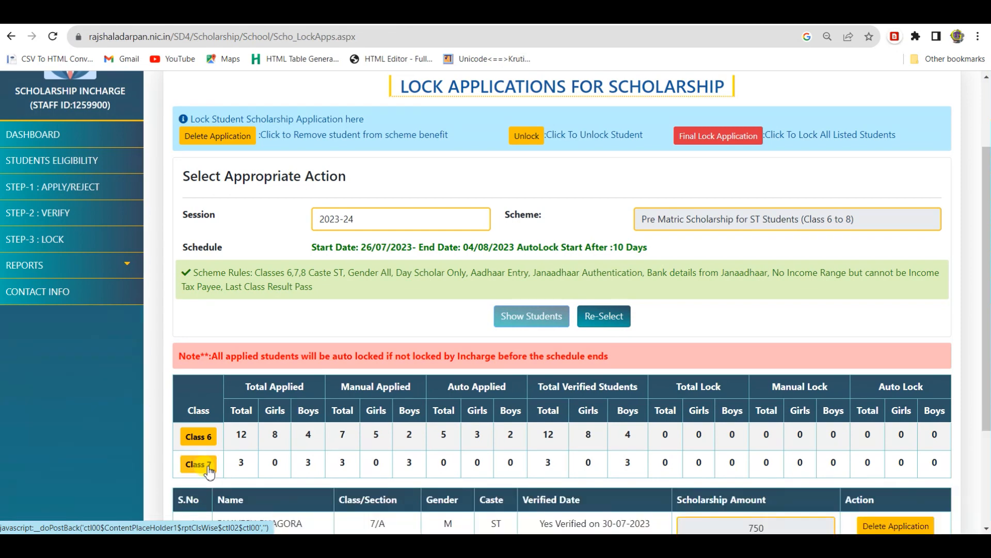
{"action": "scroll", "coordinate": [418, 333], "scroll_direction": "down", "scroll_amount": 3}
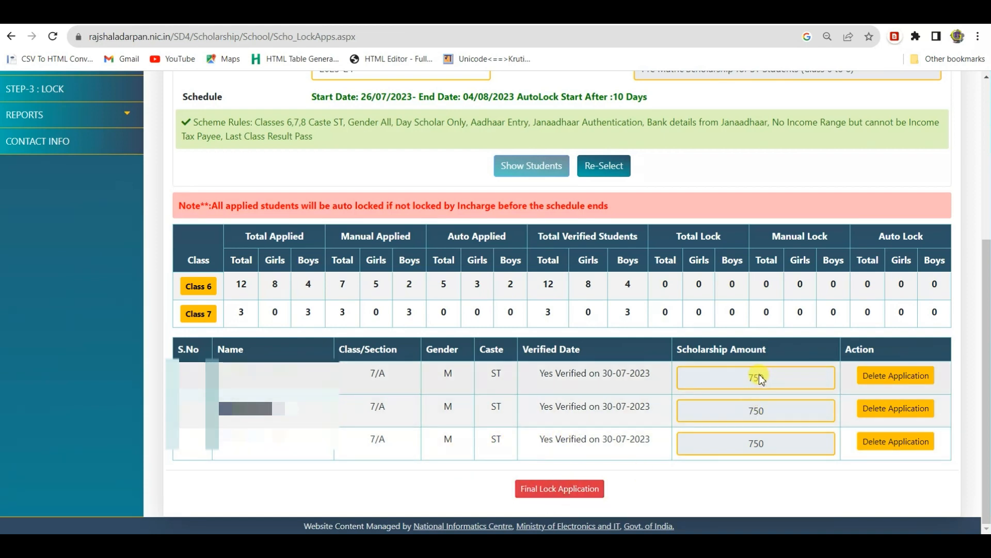
{"action": "left_click", "coordinate": [758, 405]}
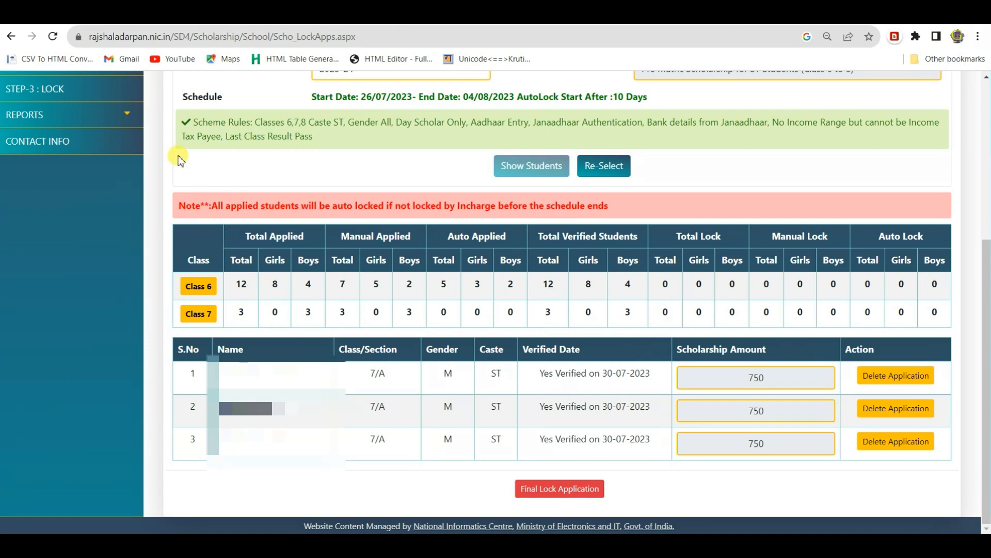
Step: Open the Student Applications report from the REPORTS menu
{"action": "left_click", "coordinate": [130, 123]}
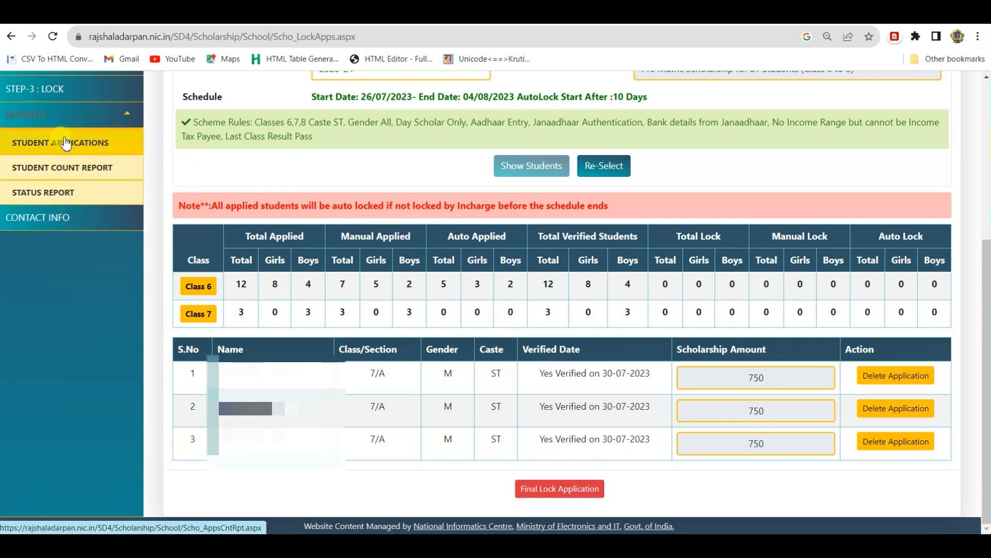
{"action": "left_click", "coordinate": [82, 146]}
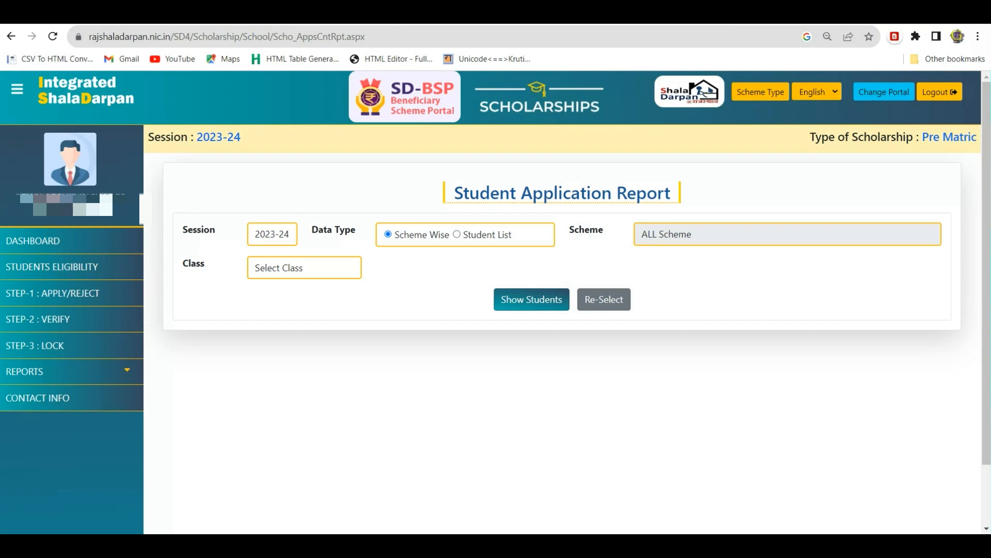
{"action": "key", "text": "ctrl+t"}
Step: Go to the rajguruji.in website
{"action": "left_click", "coordinate": [254, 37]}
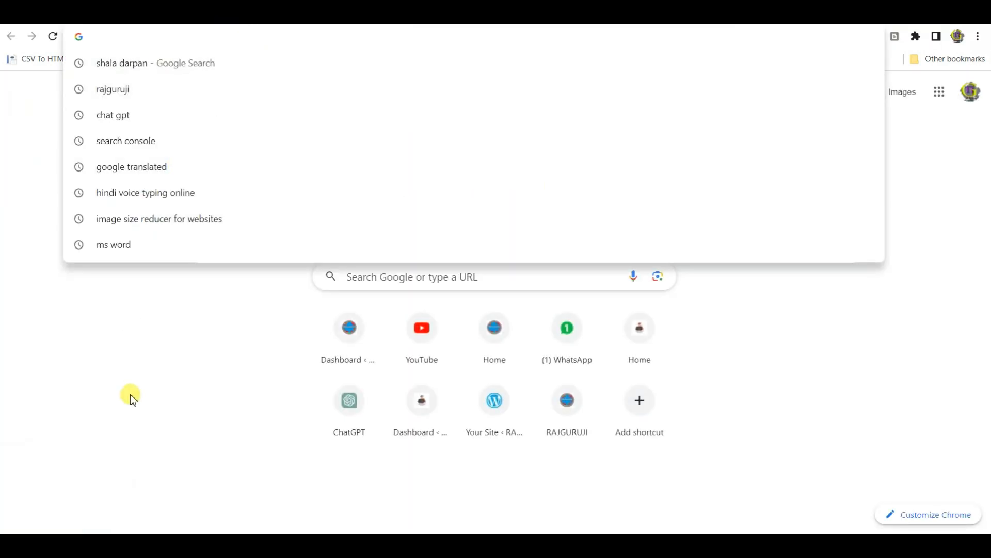
{"action": "type", "text": "ra"}
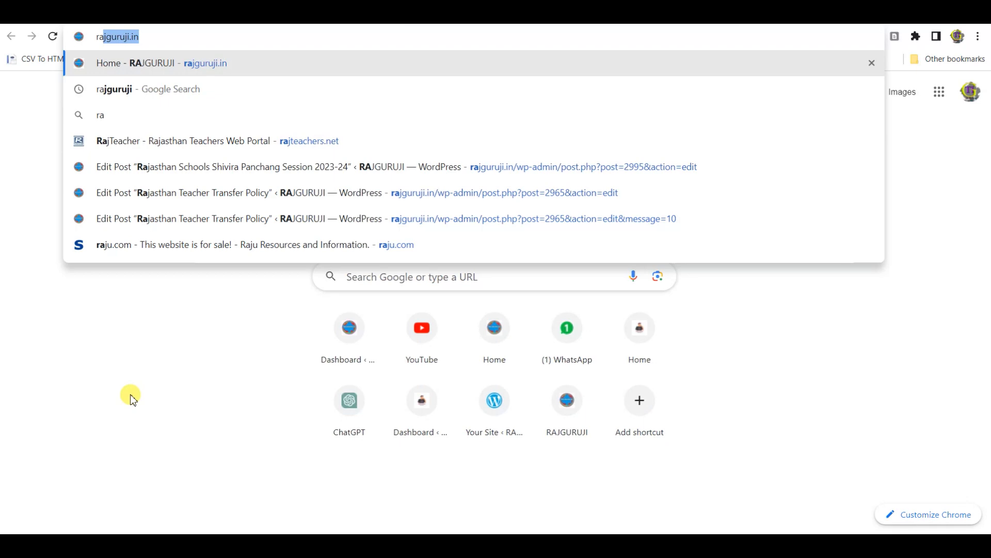
{"action": "key", "text": "Return"}
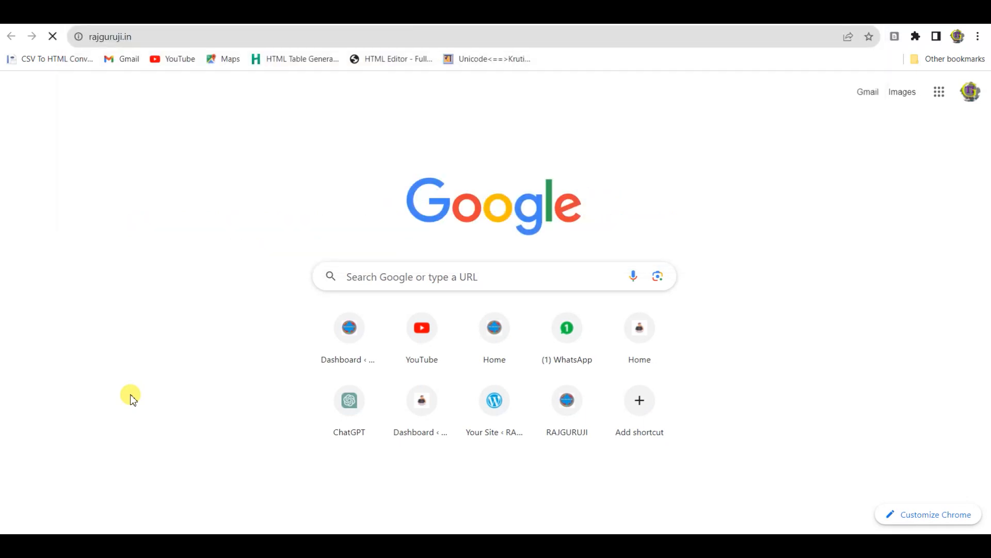
{"action": "scroll", "coordinate": [354, 248], "scroll_direction": "down", "scroll_amount": 5}
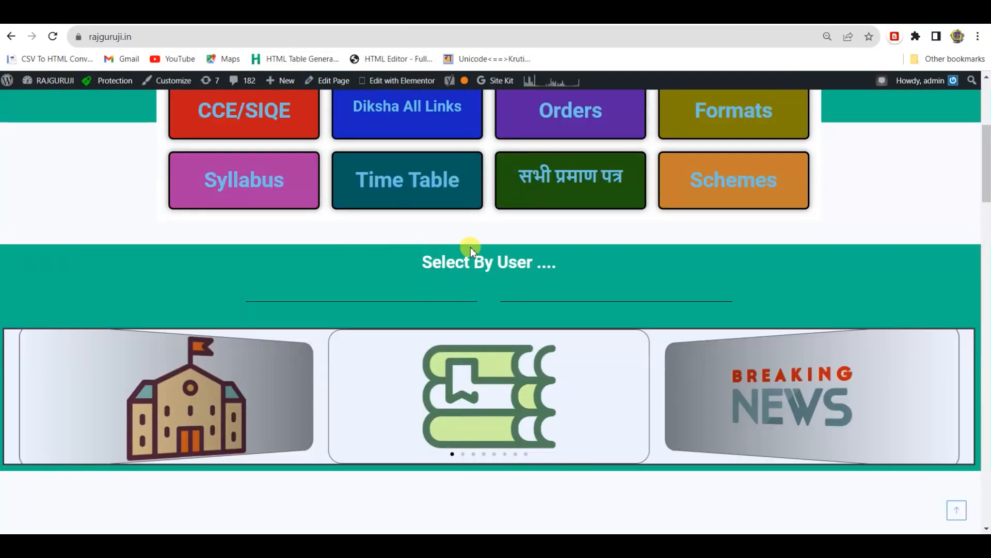
{"action": "scroll", "coordinate": [470, 248], "scroll_direction": "up", "scroll_amount": 5}
Step: Search the site for 'scholarship' and look over the results
{"action": "left_click", "coordinate": [948, 161]}
{"action": "left_click", "coordinate": [282, 292]}
{"action": "type", "text": "schola"}
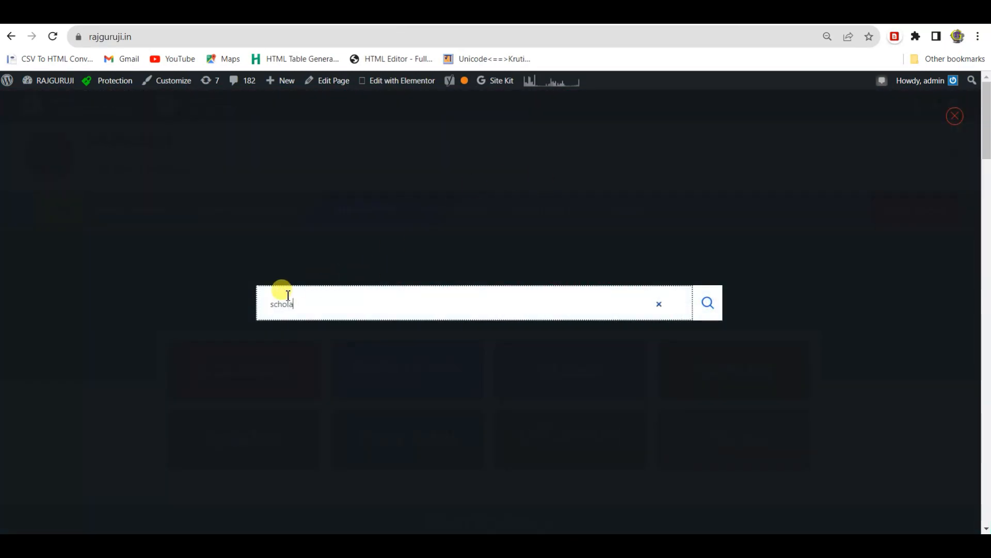
{"action": "type", "text": "rship"}
{"action": "key", "text": "Return"}
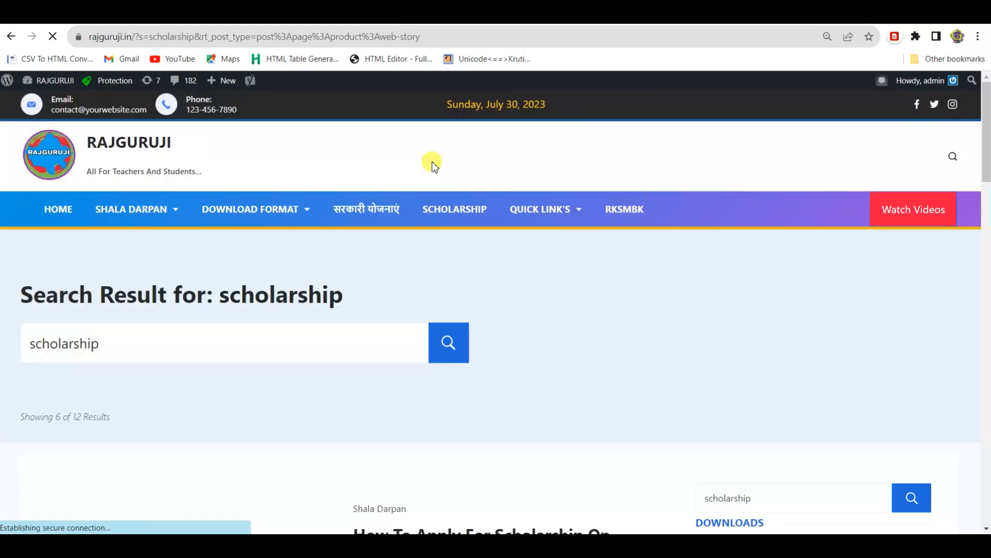
{"action": "scroll", "coordinate": [206, 283], "scroll_direction": "down", "scroll_amount": 5}
{"action": "scroll", "coordinate": [226, 261], "scroll_direction": "down", "scroll_amount": 4}
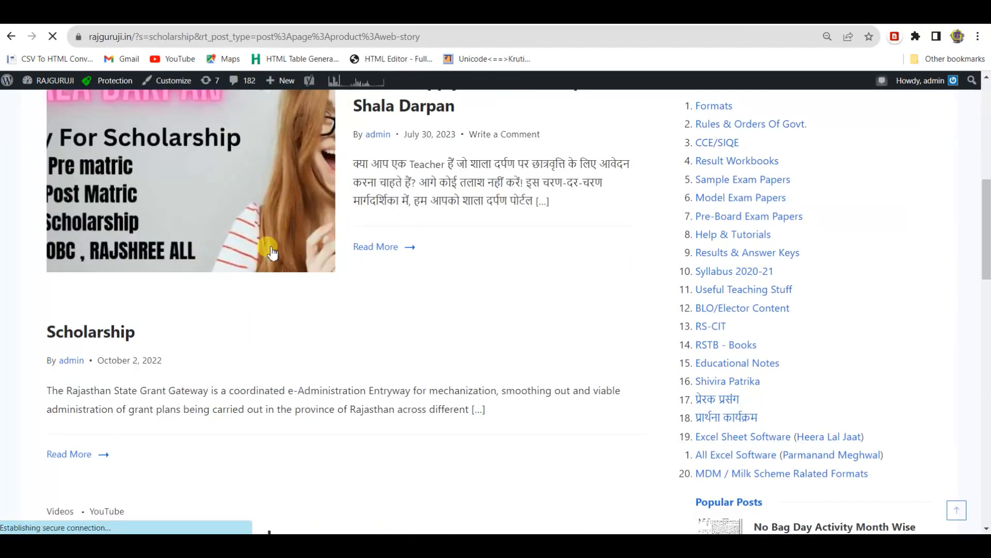
{"action": "scroll", "coordinate": [227, 305], "scroll_direction": "up", "scroll_amount": 2}
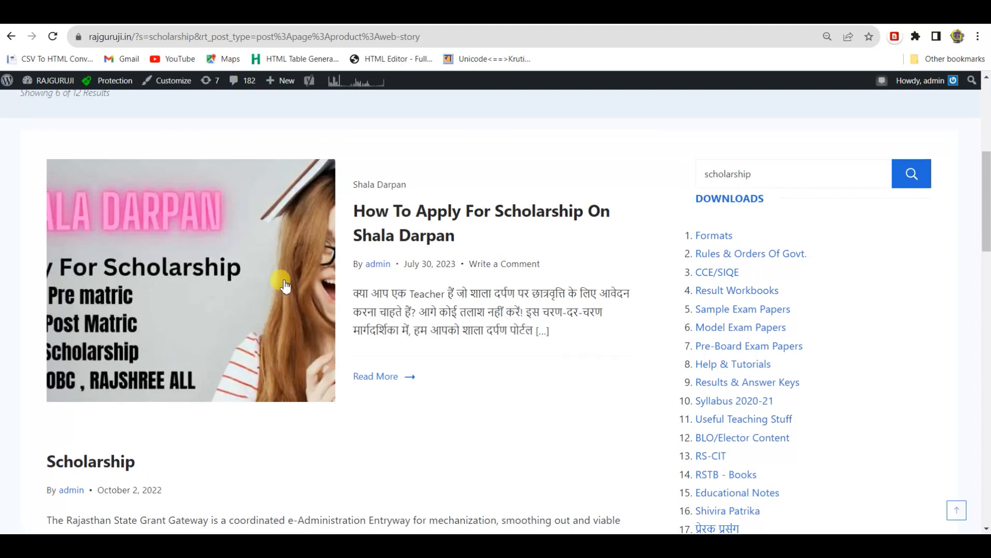
Step: Open 'How To Apply For Scholarship On Shala Darpan' and scroll through the guide's sections
{"action": "left_click", "coordinate": [376, 217]}
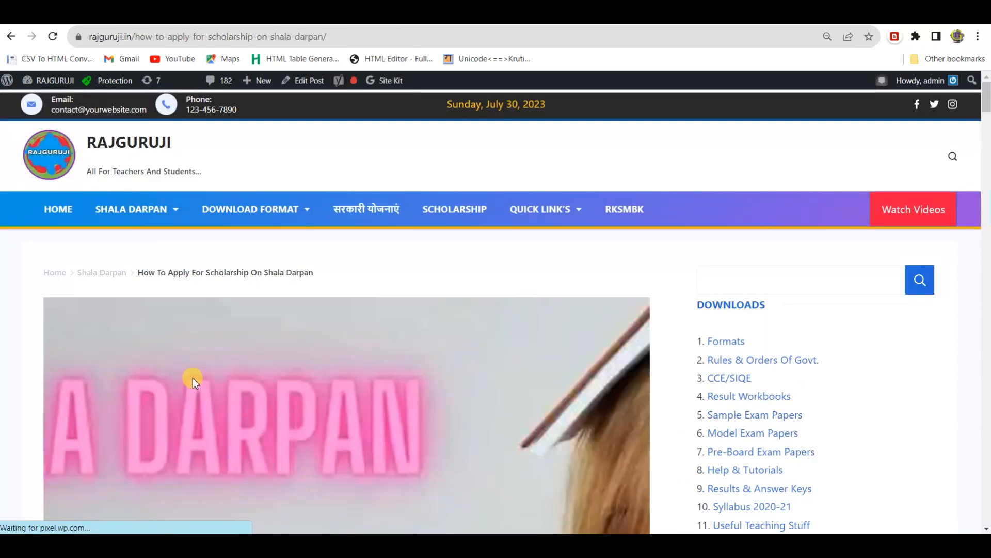
{"action": "scroll", "coordinate": [193, 378], "scroll_direction": "down", "scroll_amount": 15}
{"action": "scroll", "coordinate": [267, 317], "scroll_direction": "down", "scroll_amount": 5}
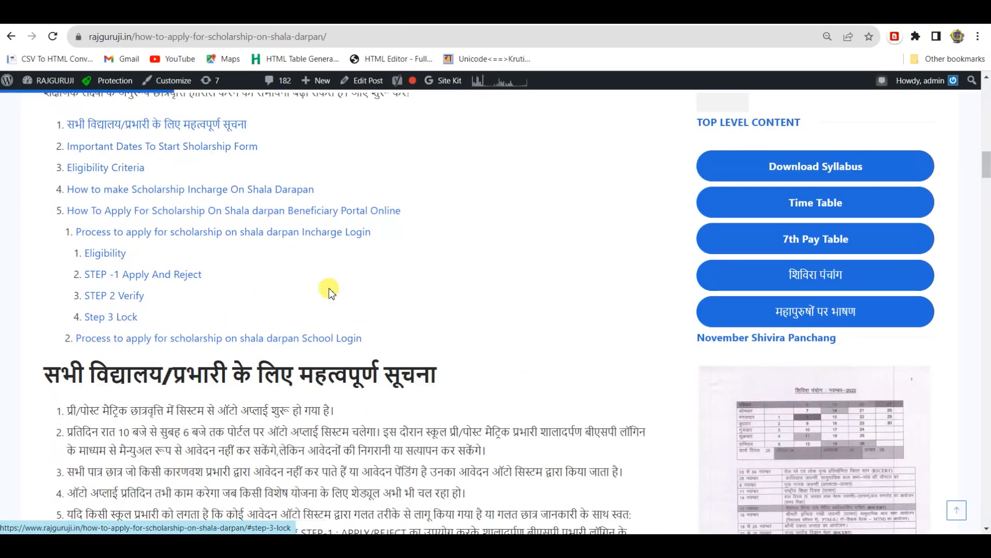
{"action": "scroll", "coordinate": [403, 289], "scroll_direction": "down", "scroll_amount": 15}
{"action": "scroll", "coordinate": [403, 285], "scroll_direction": "down", "scroll_amount": 10}
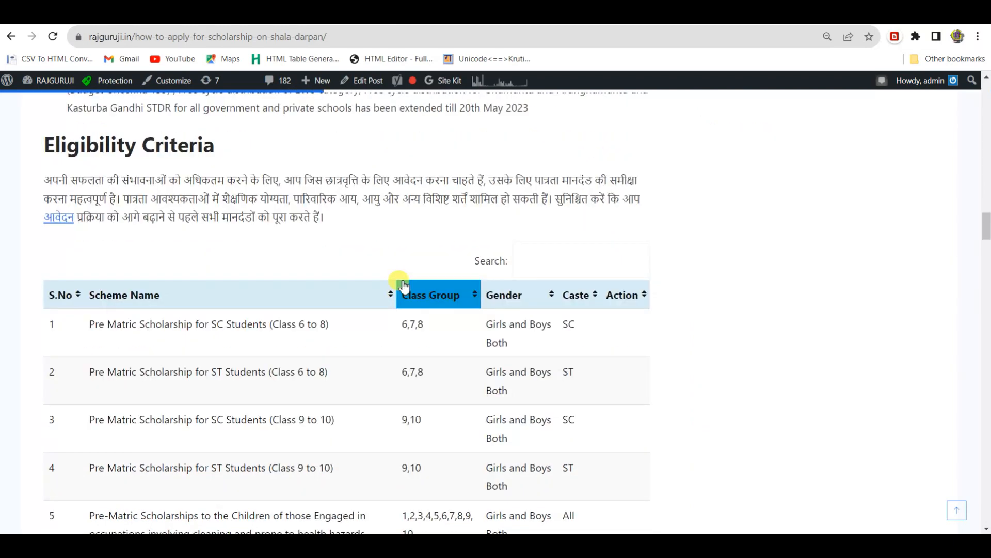
{"action": "scroll", "coordinate": [499, 284], "scroll_direction": "up", "scroll_amount": 3}
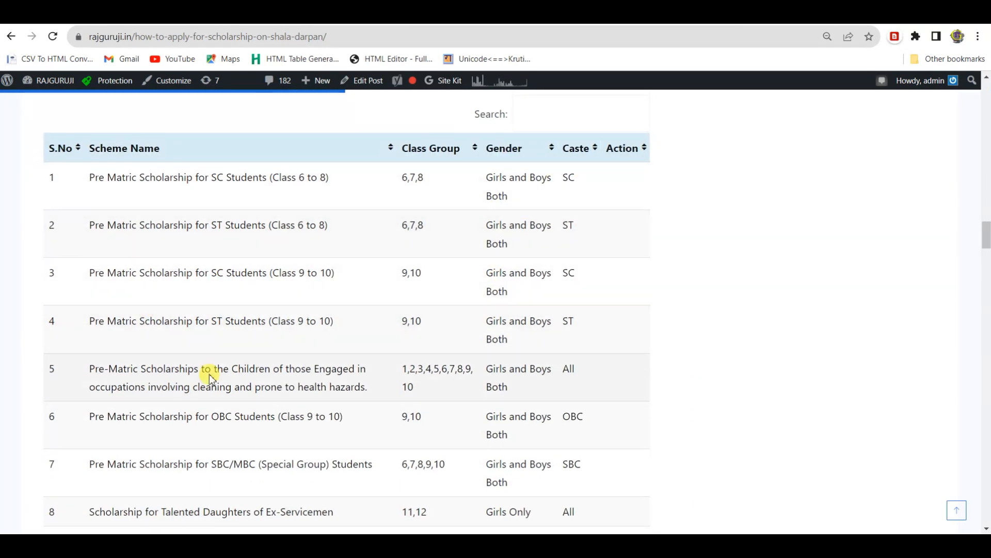
{"action": "scroll", "coordinate": [332, 321], "scroll_direction": "down", "scroll_amount": 6}
{"action": "scroll", "coordinate": [382, 269], "scroll_direction": "down", "scroll_amount": 6}
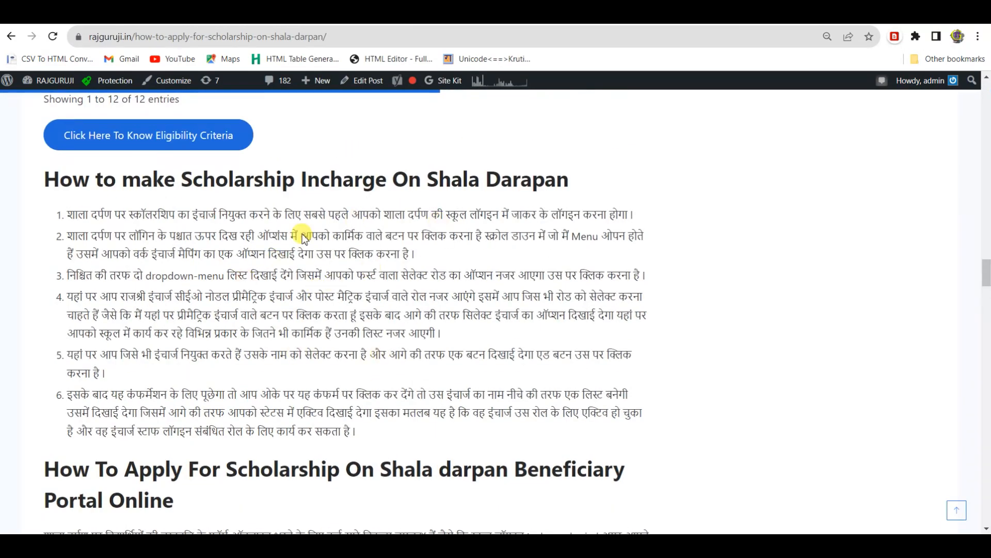
{"action": "scroll", "coordinate": [332, 260], "scroll_direction": "down", "scroll_amount": 20}
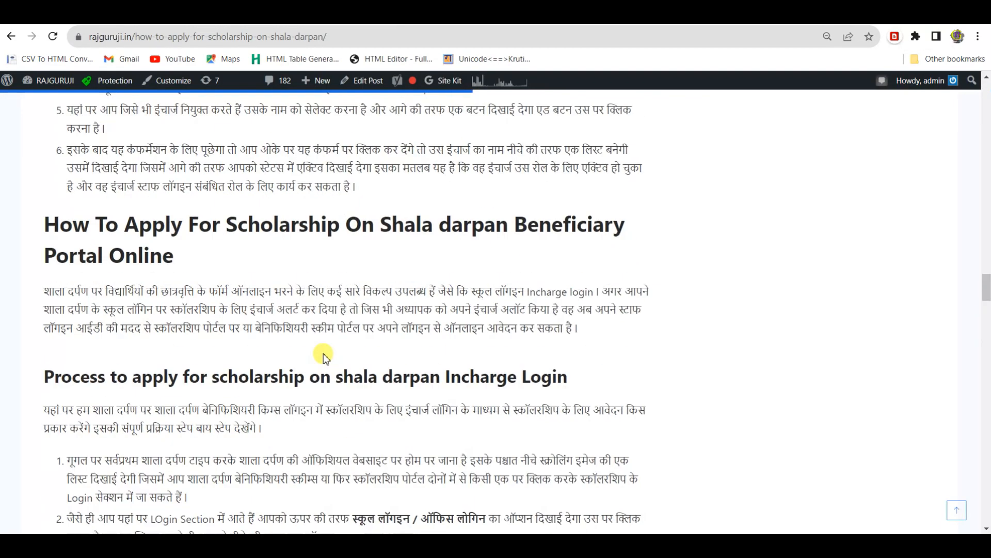
{"action": "scroll", "coordinate": [227, 286], "scroll_direction": "down", "scroll_amount": 20}
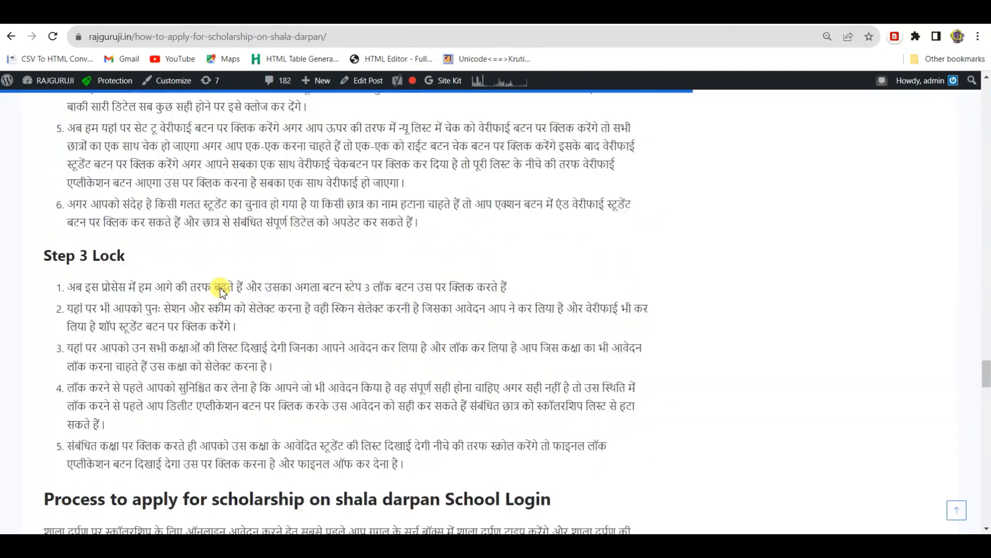
{"action": "scroll", "coordinate": [221, 291], "scroll_direction": "up", "scroll_amount": 20}
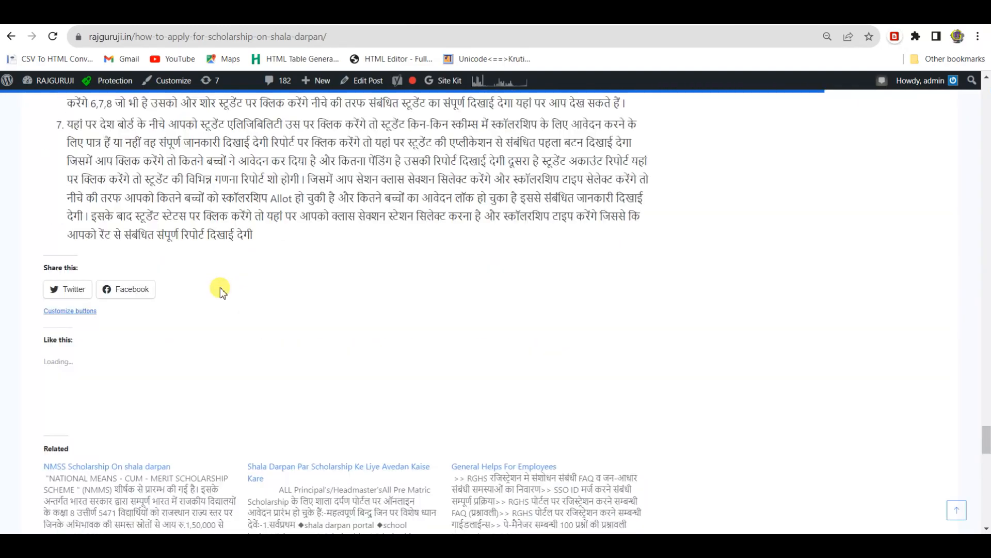
{"action": "scroll", "coordinate": [222, 292], "scroll_direction": "up", "scroll_amount": 20}
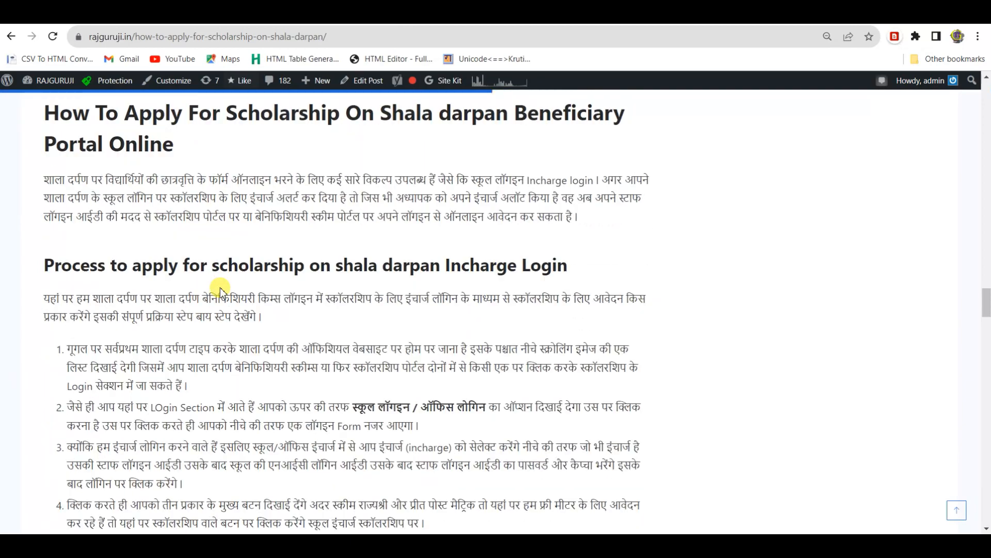
{"action": "scroll", "coordinate": [220, 291], "scroll_direction": "up", "scroll_amount": 20}
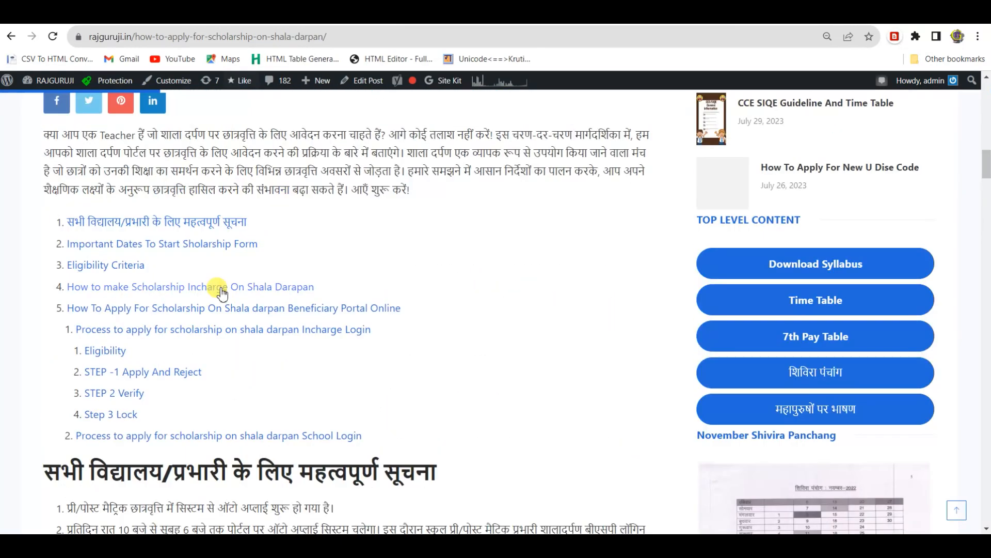